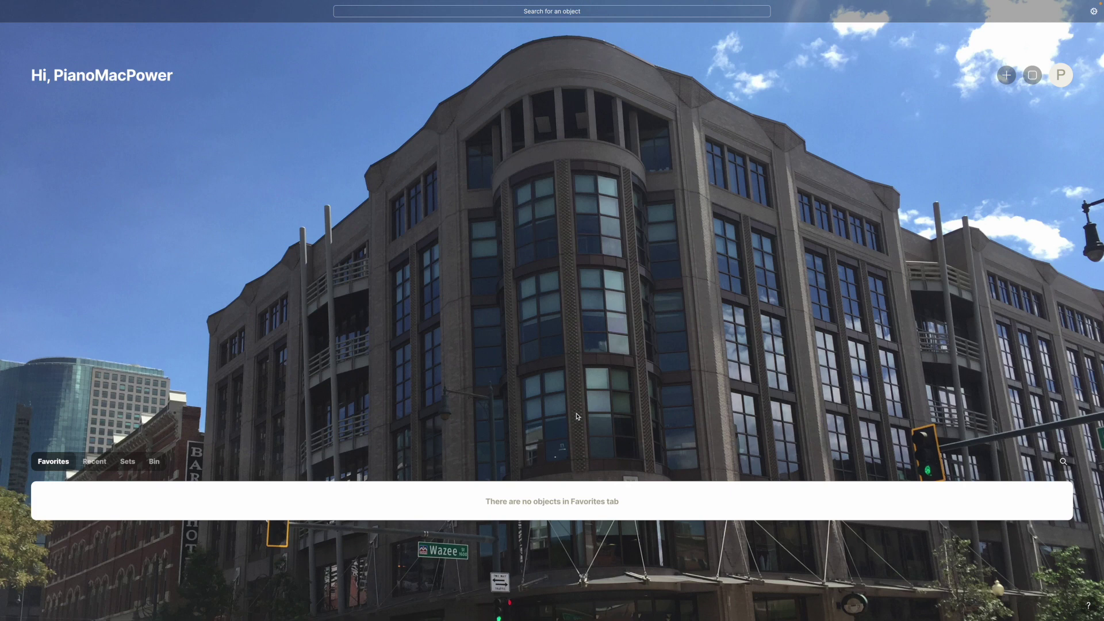
Open the Library to list My types such as Youtube Video, Article and Diary Entry.
click(1030, 78)
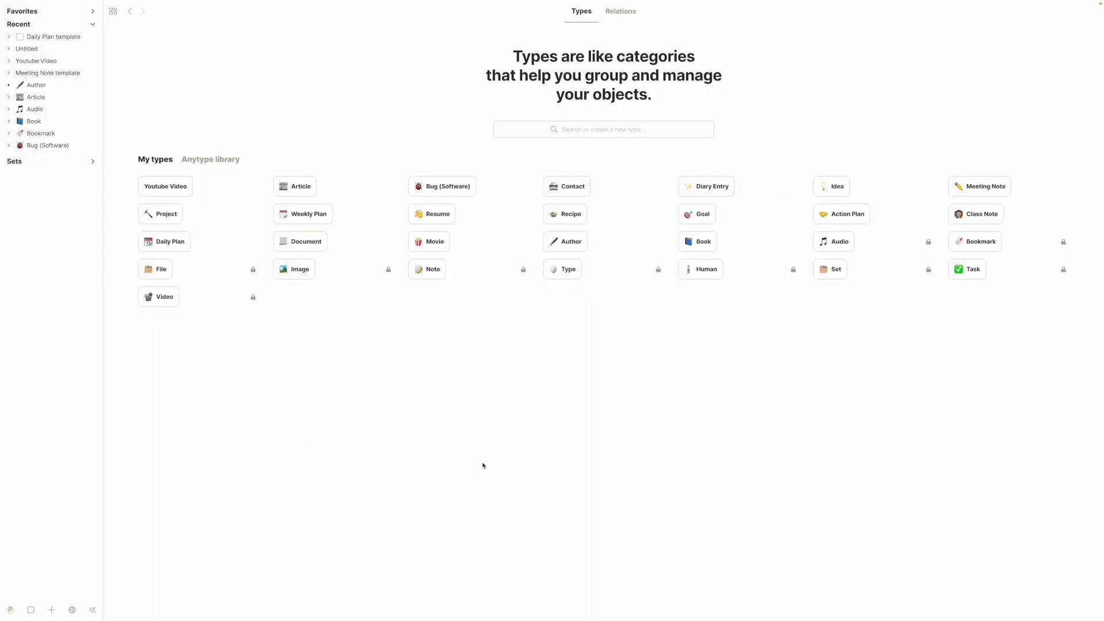
click(226, 160)
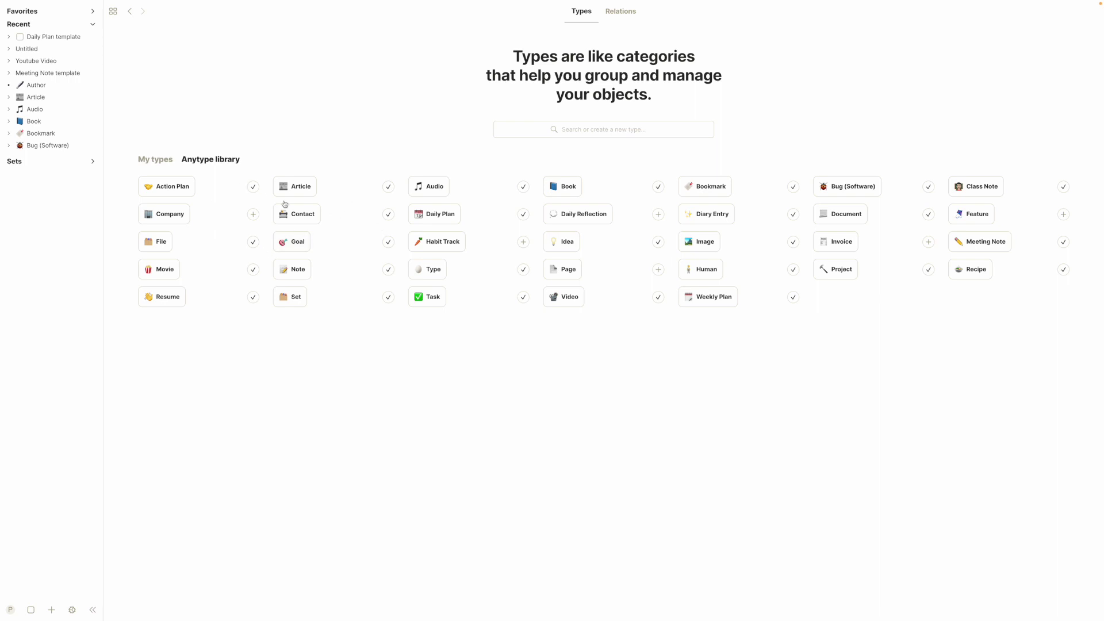
click(159, 160)
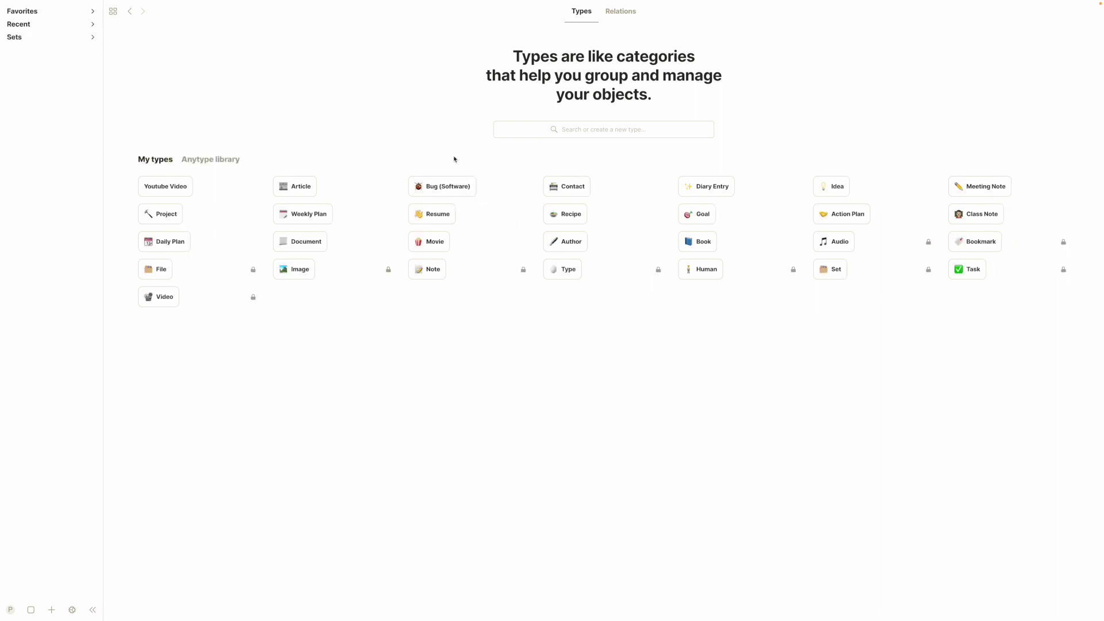
click(581, 130)
Create a new object type named 'Store' and add the existing Location relation.
click(528, 148)
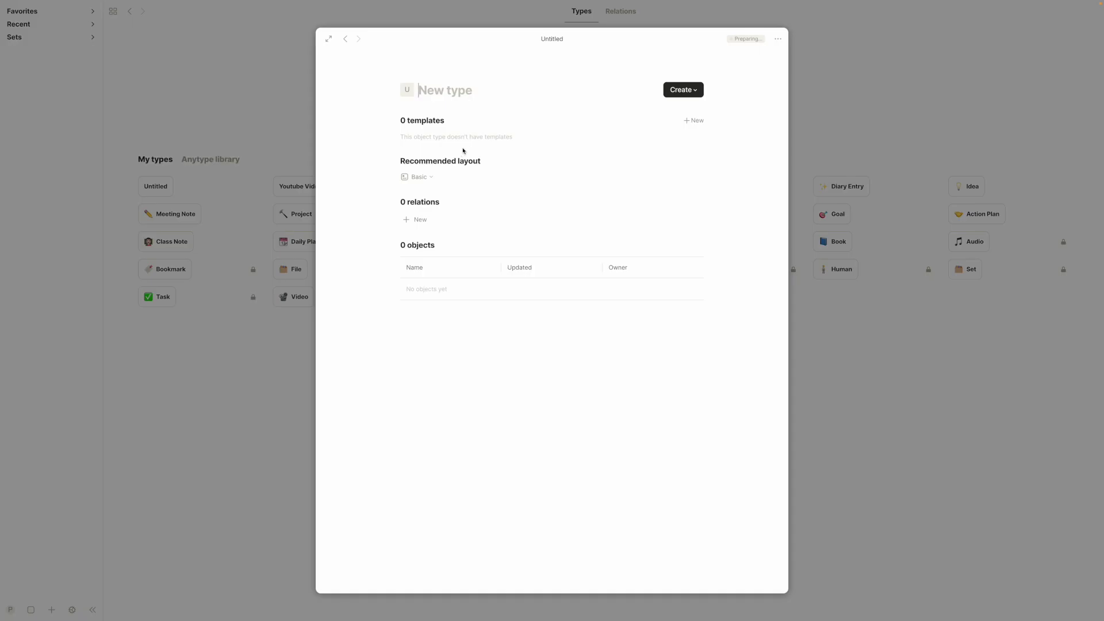
text(Store)
click(428, 225)
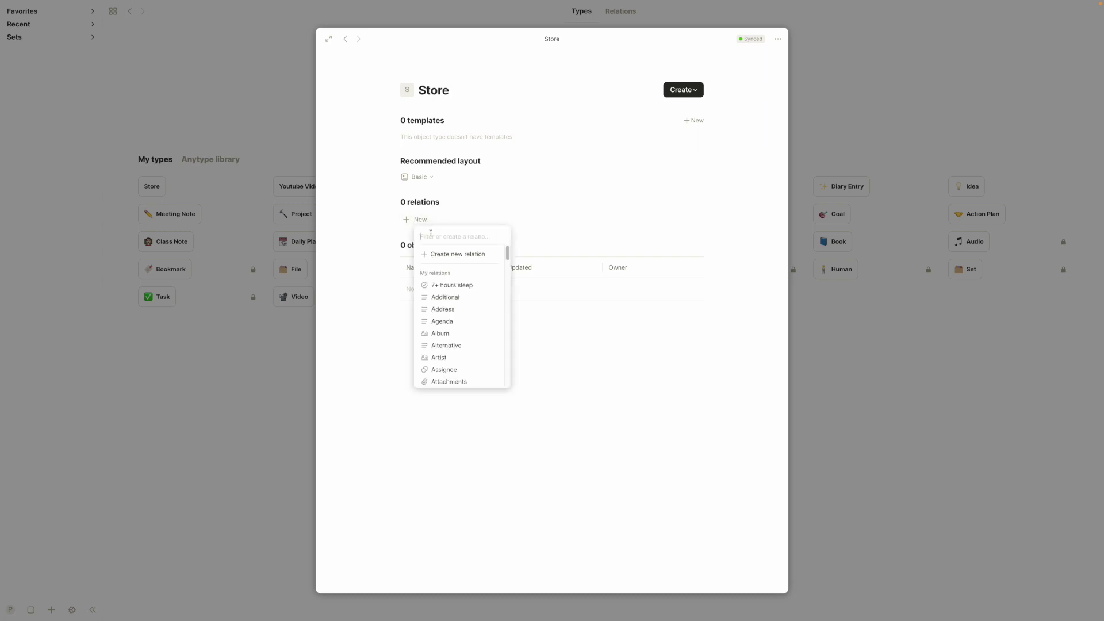
text(Location)
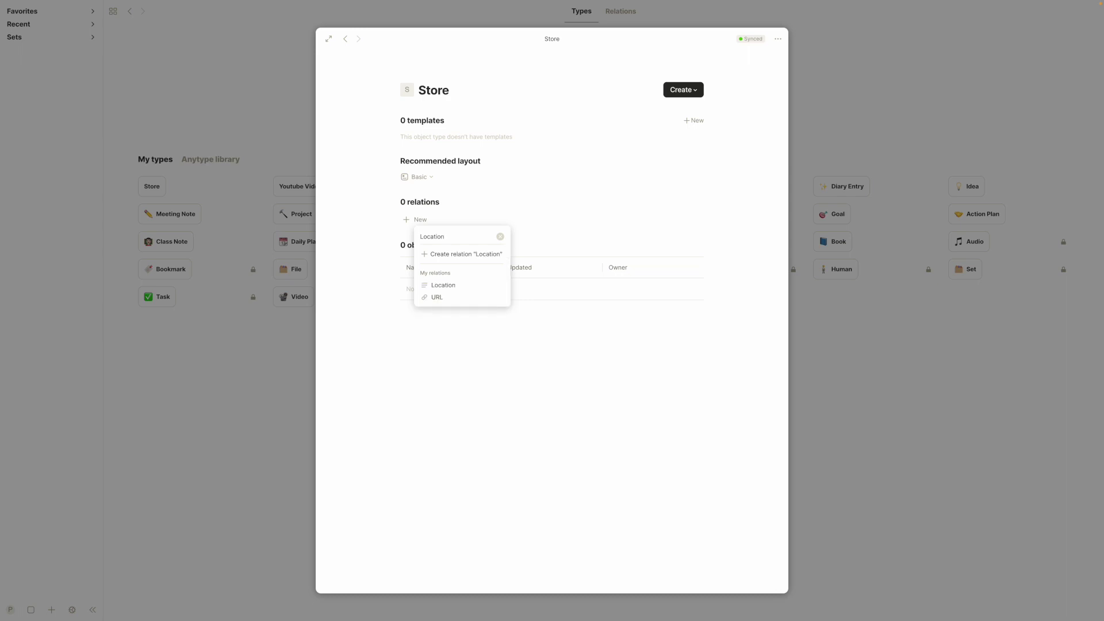
click(431, 286)
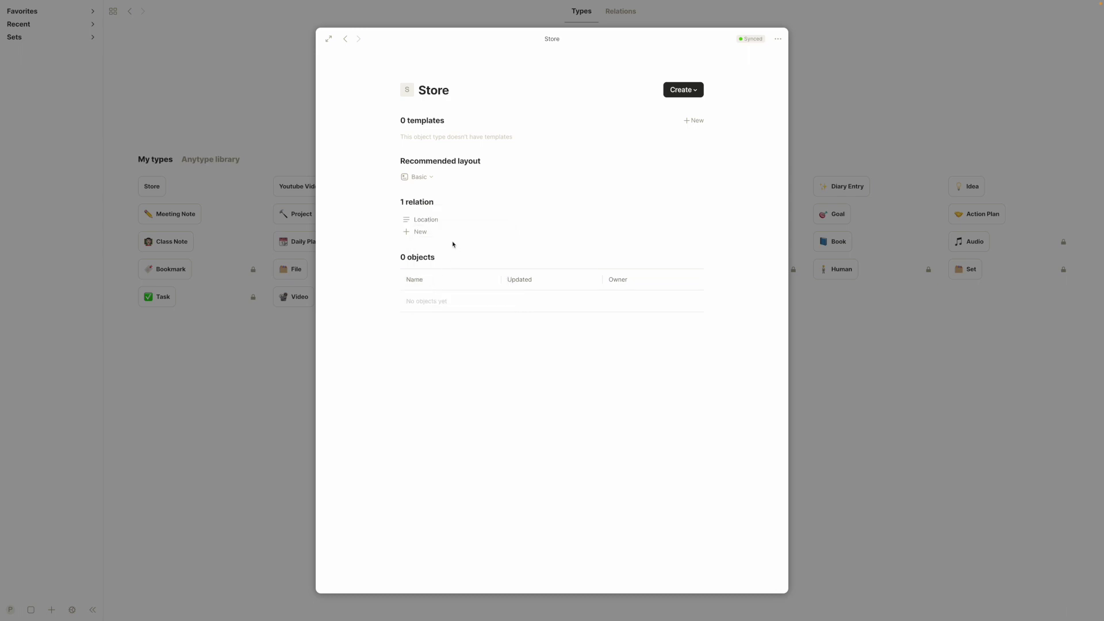
Create 'Store Name' and 'Sells?' as new Text relations on the Store type.
click(420, 231)
text(Store Name)
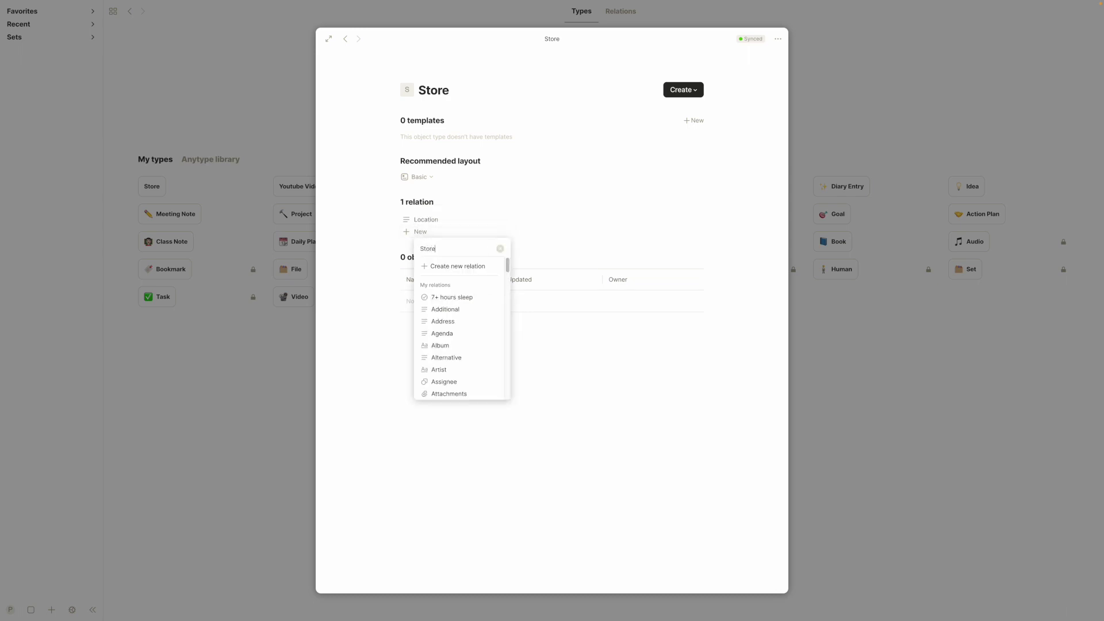
click(435, 266)
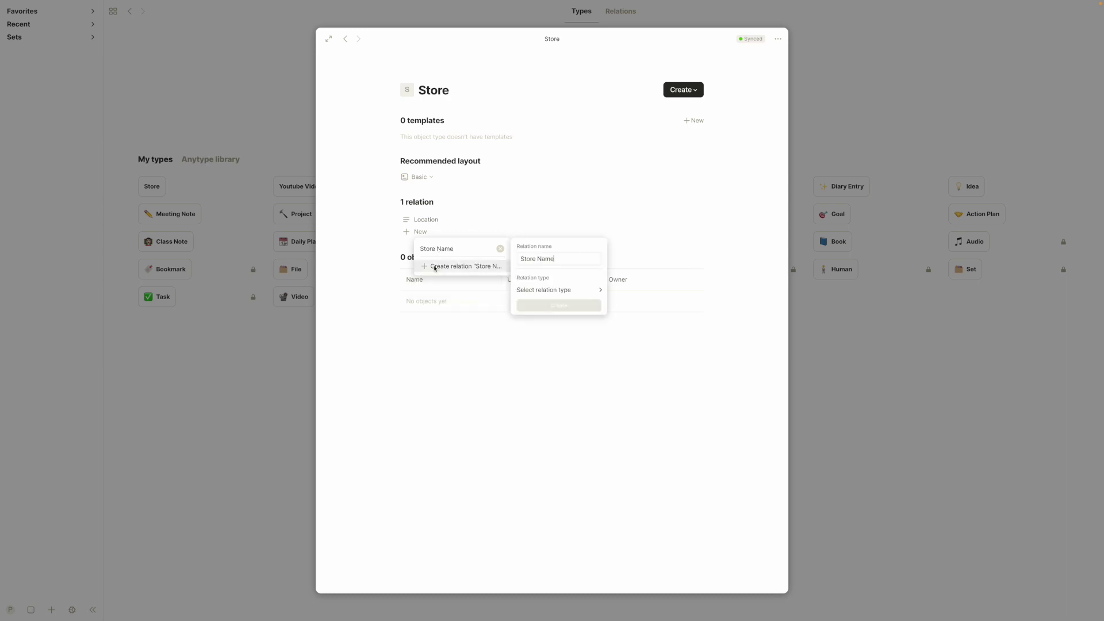
mouse_move(559, 293)
click(628, 242)
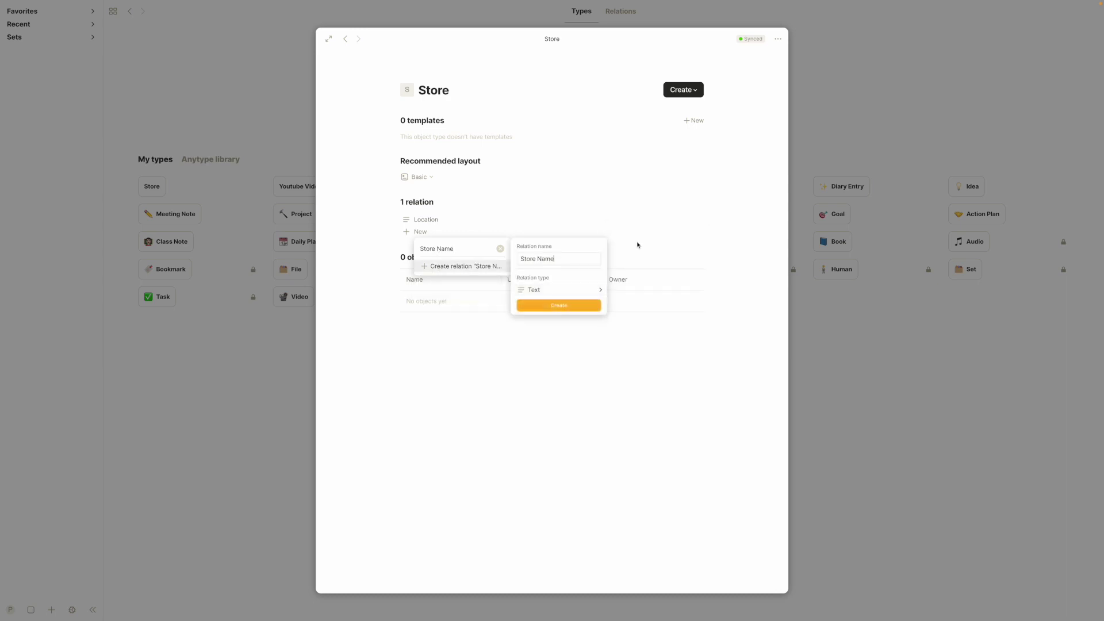
click(558, 306)
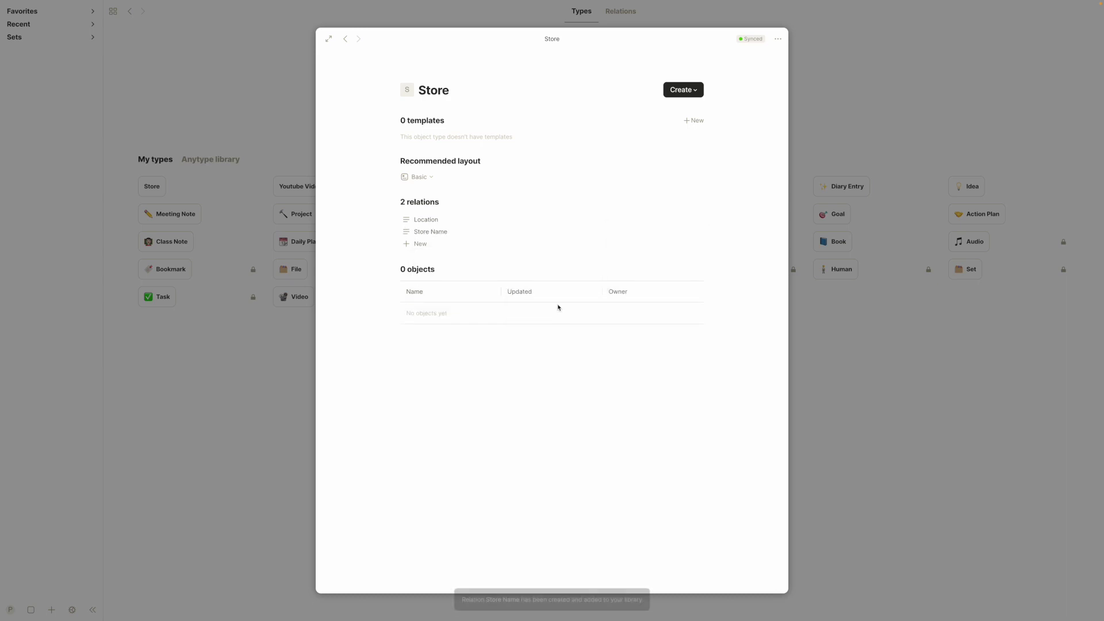
click(430, 246)
text(Se)
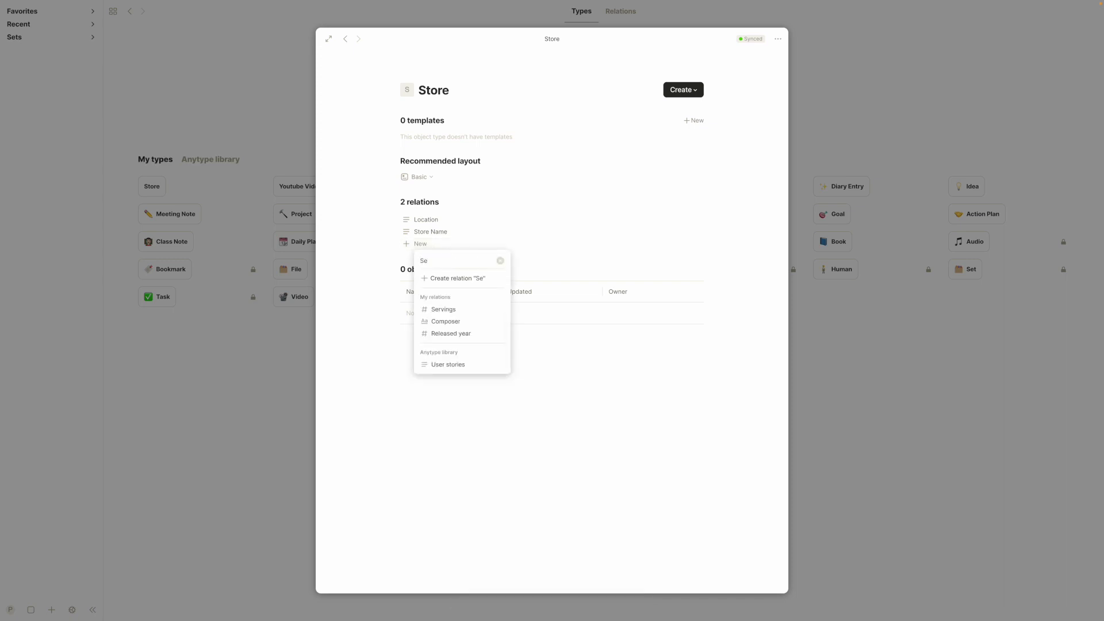
text(lls?)
click(460, 278)
mouse_move(555, 302)
click(627, 254)
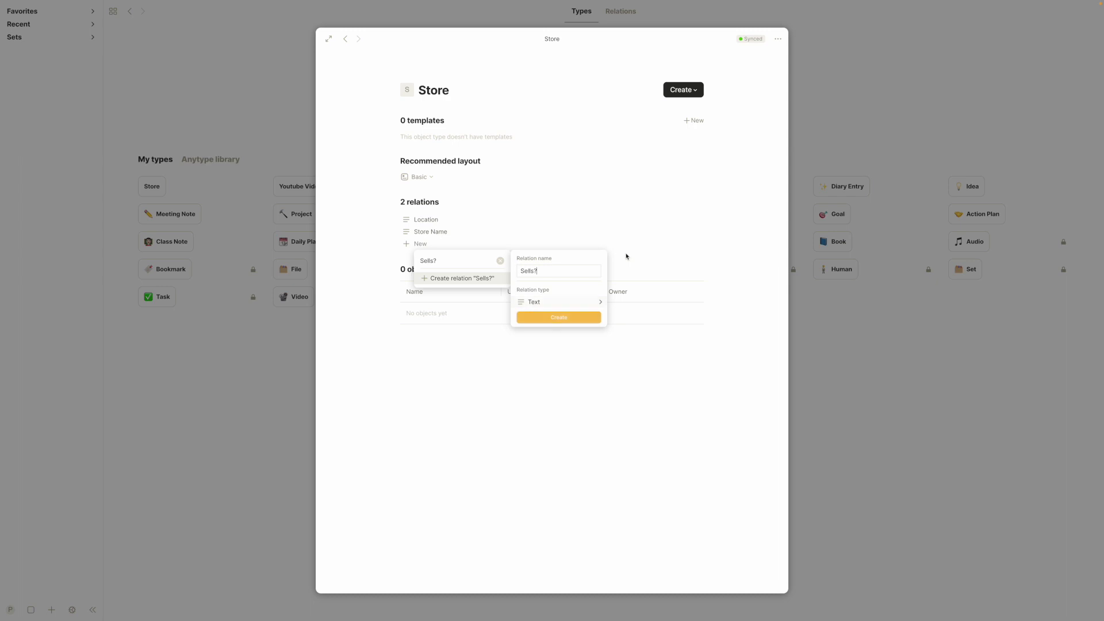
click(561, 317)
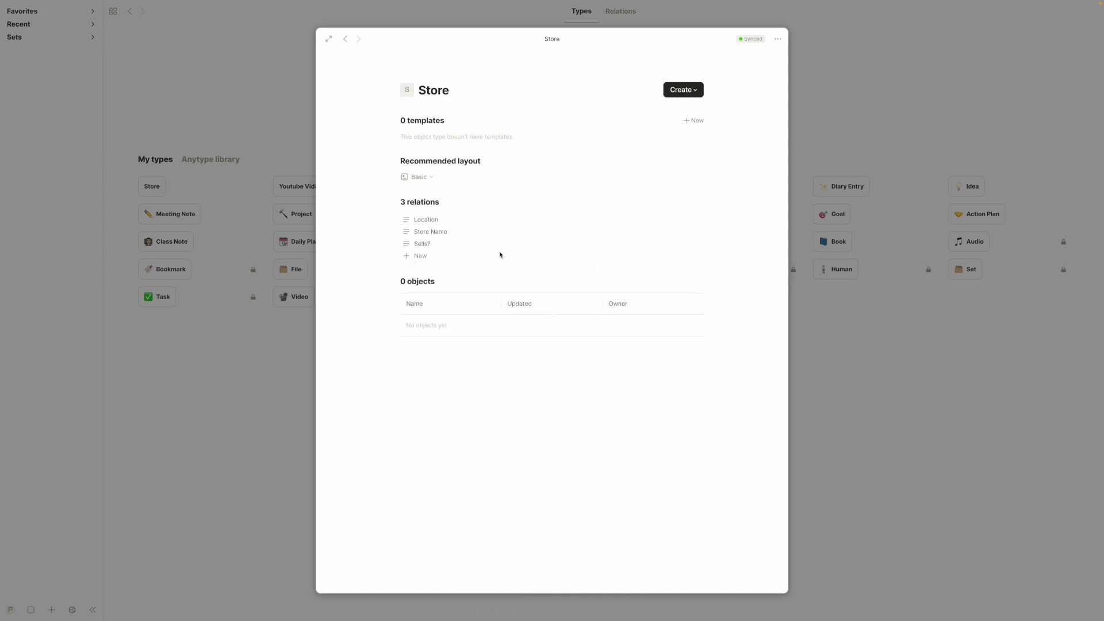
Add a template titled 'Store Template' with a '## Store Info:' heading and a relation block below.
click(694, 123)
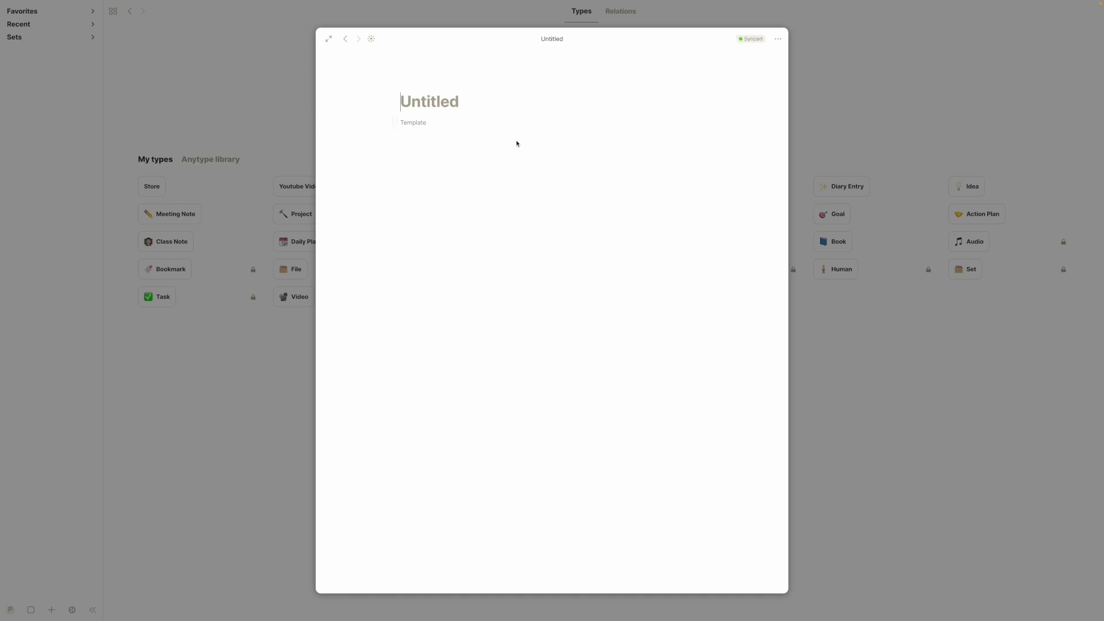
text(Store Template)
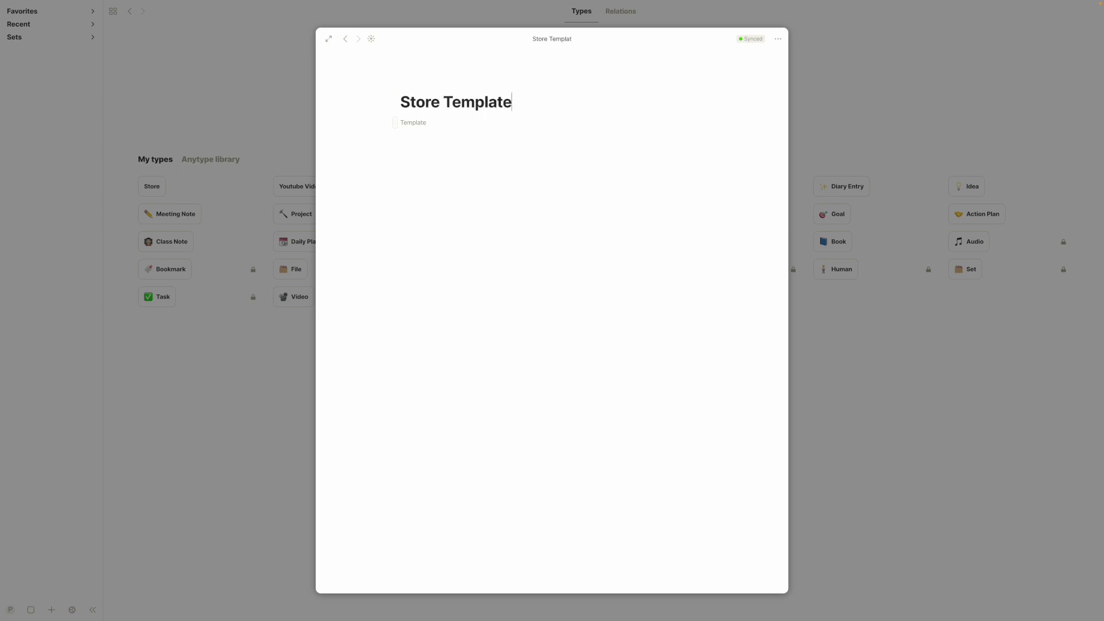
click(416, 147)
text(##)
text( Store Info)
text(:)
key(Return)
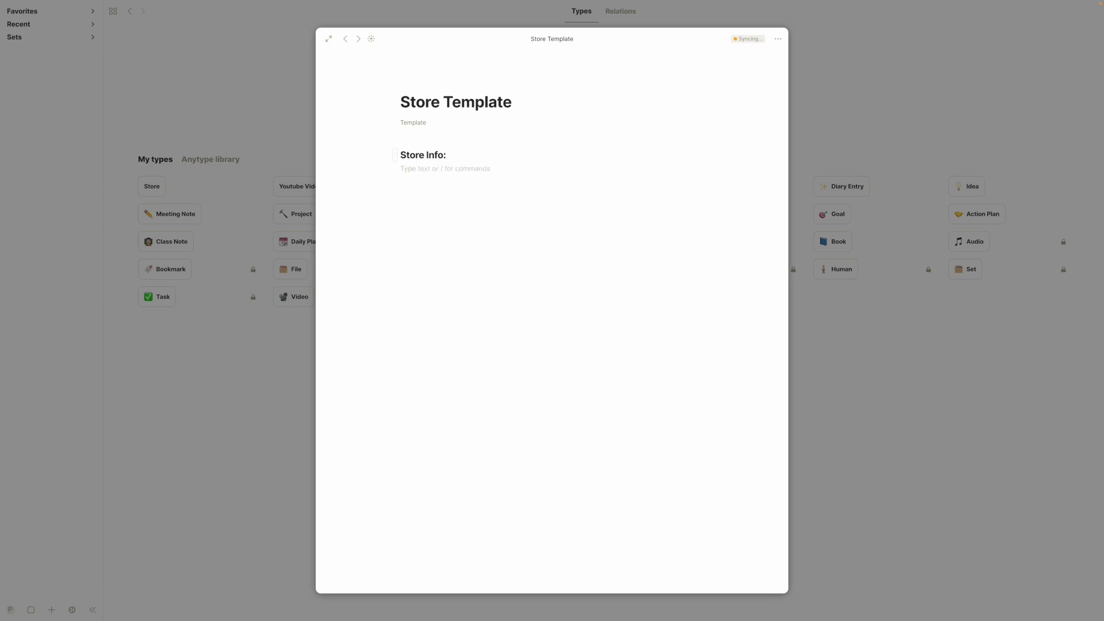
text(/relati)
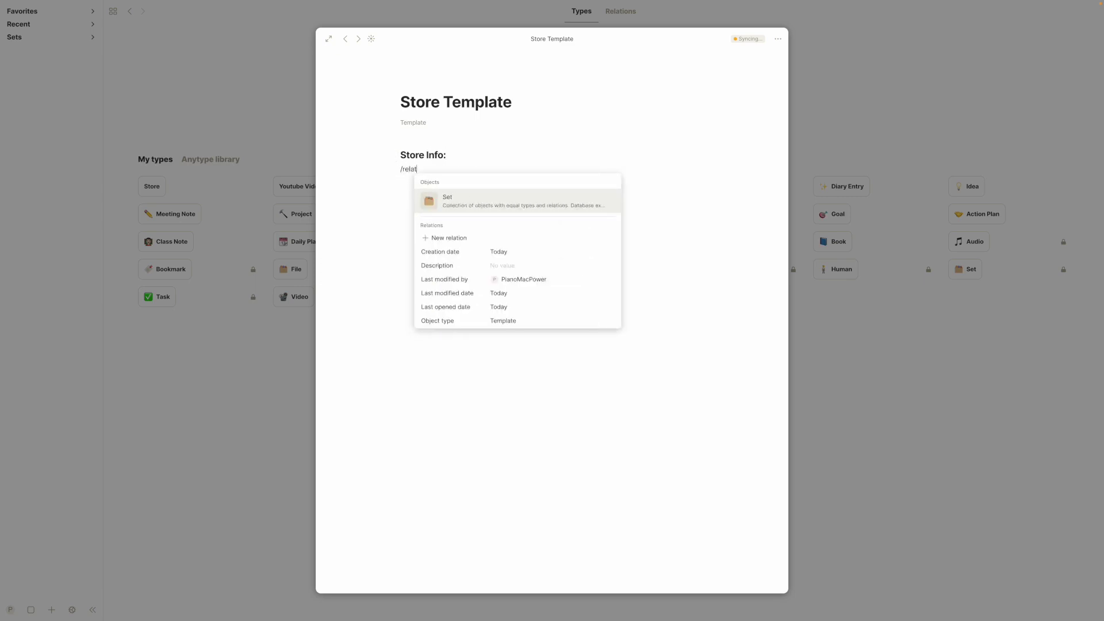
click(464, 244)
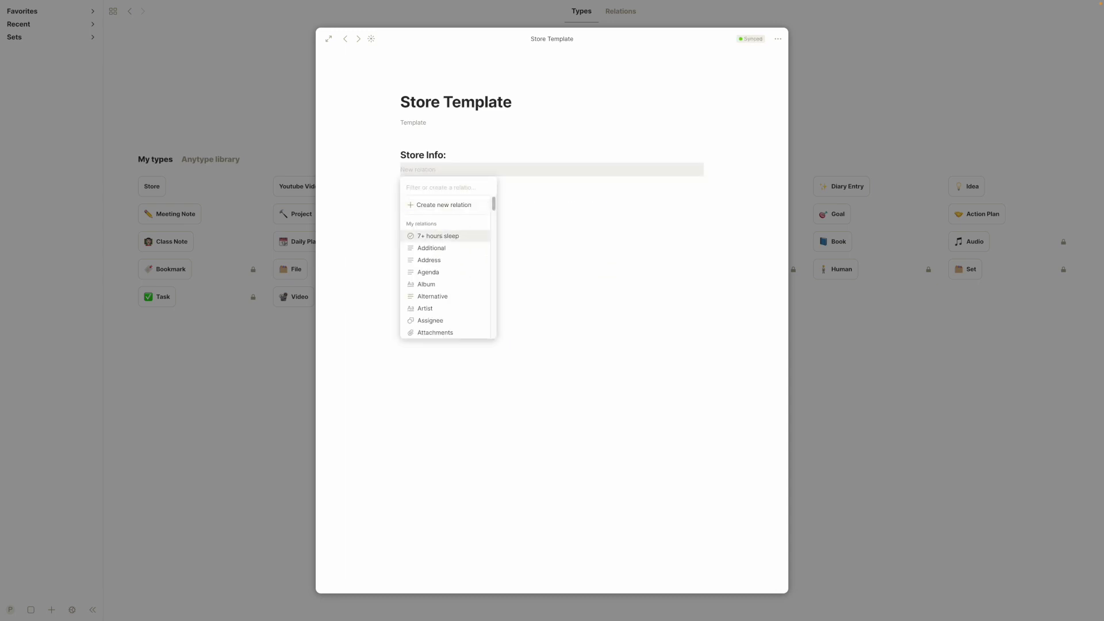
List Store Name and Location relations under Store Info:, then start a 'Buyer Info' heading below.
text(storename)
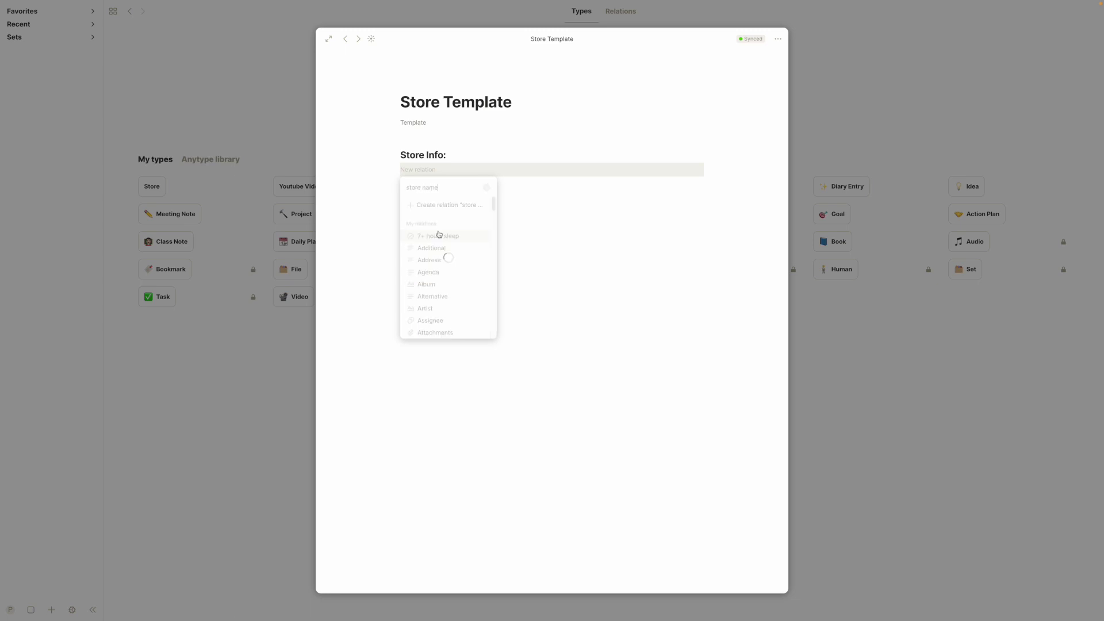
click(432, 243)
click(417, 183)
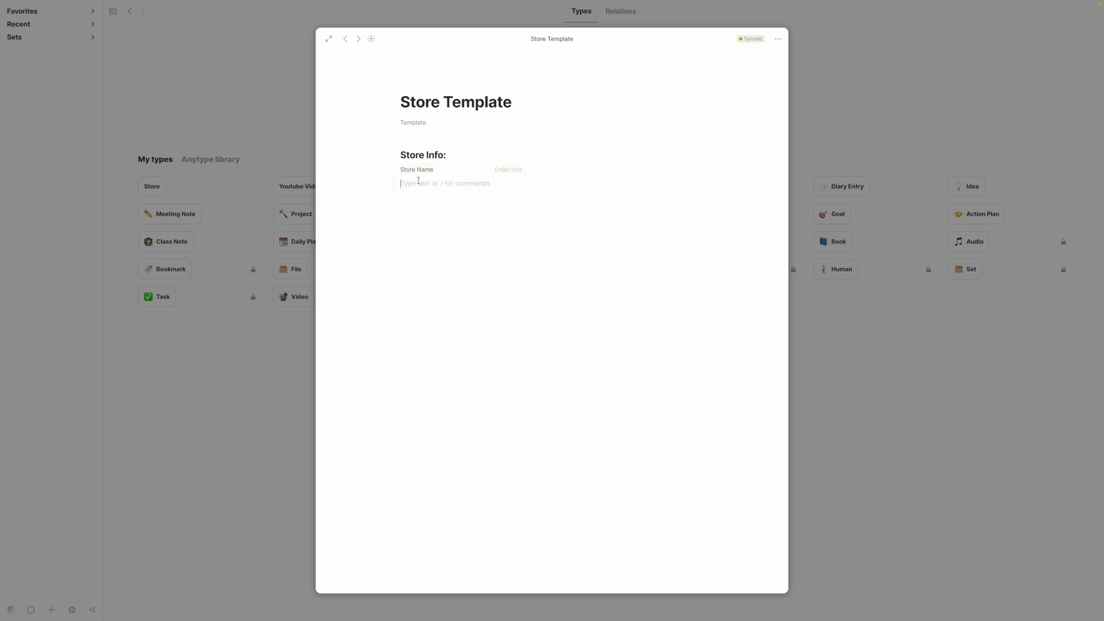
text(/relation)
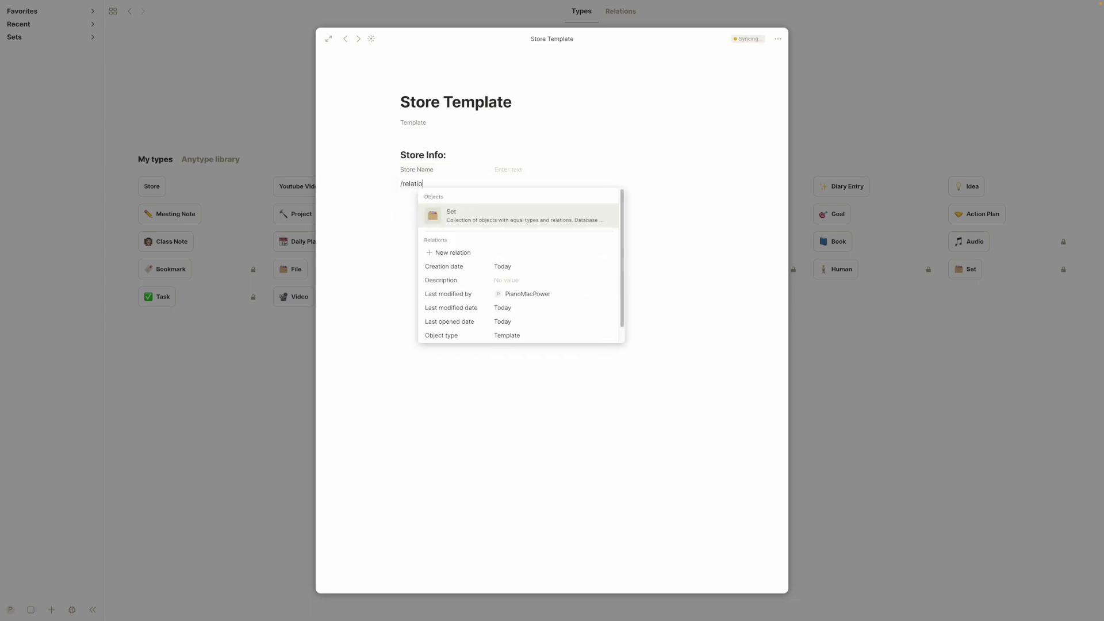
click(451, 256)
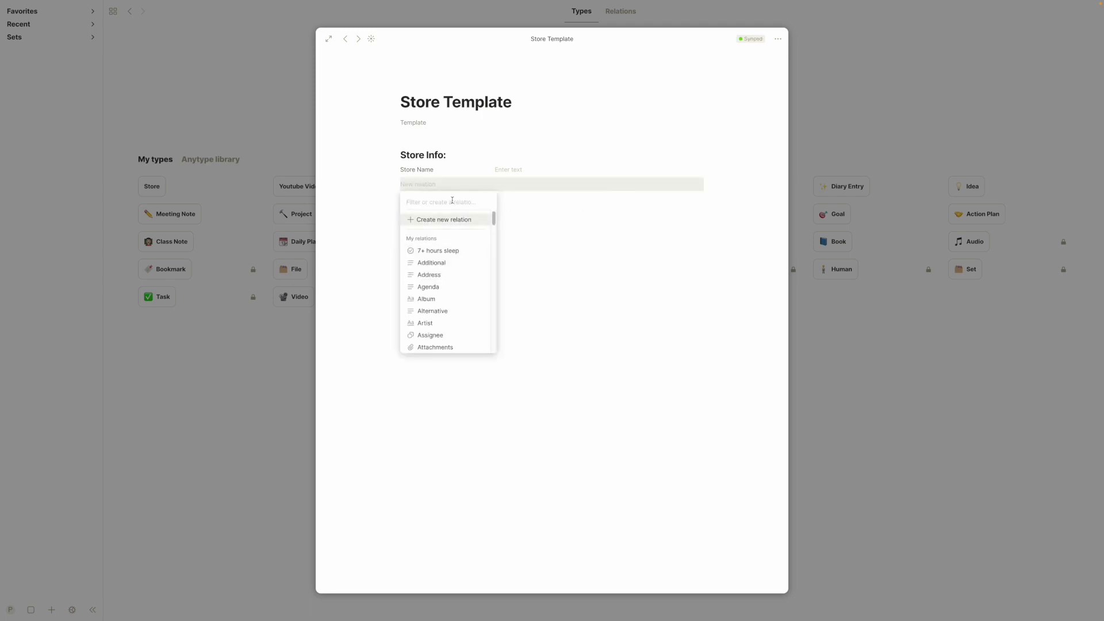
text(location)
click(445, 219)
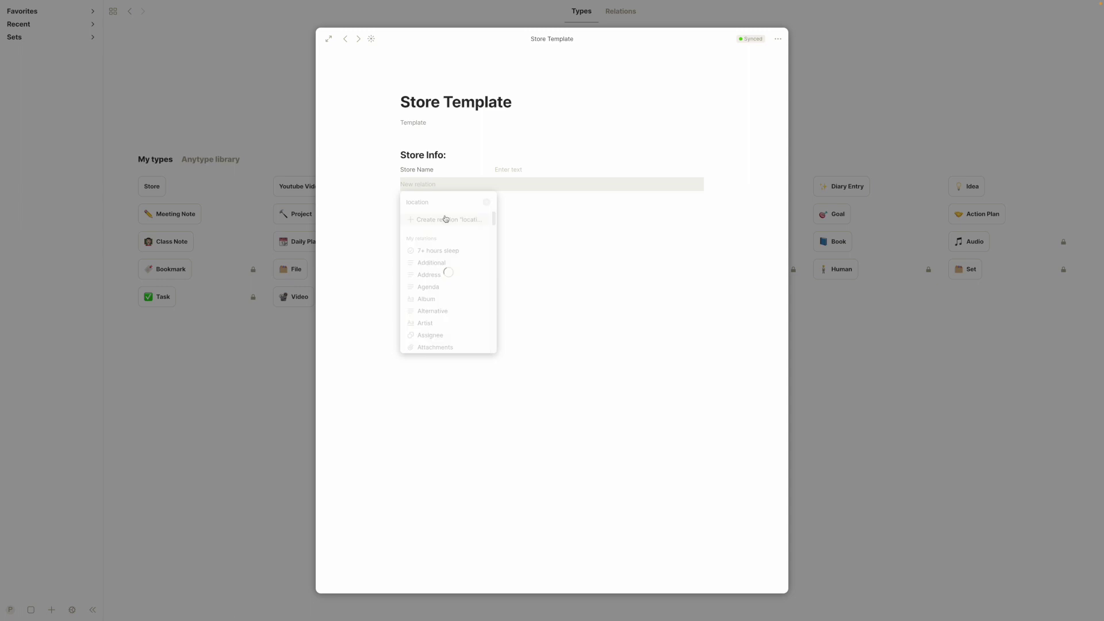
click(430, 250)
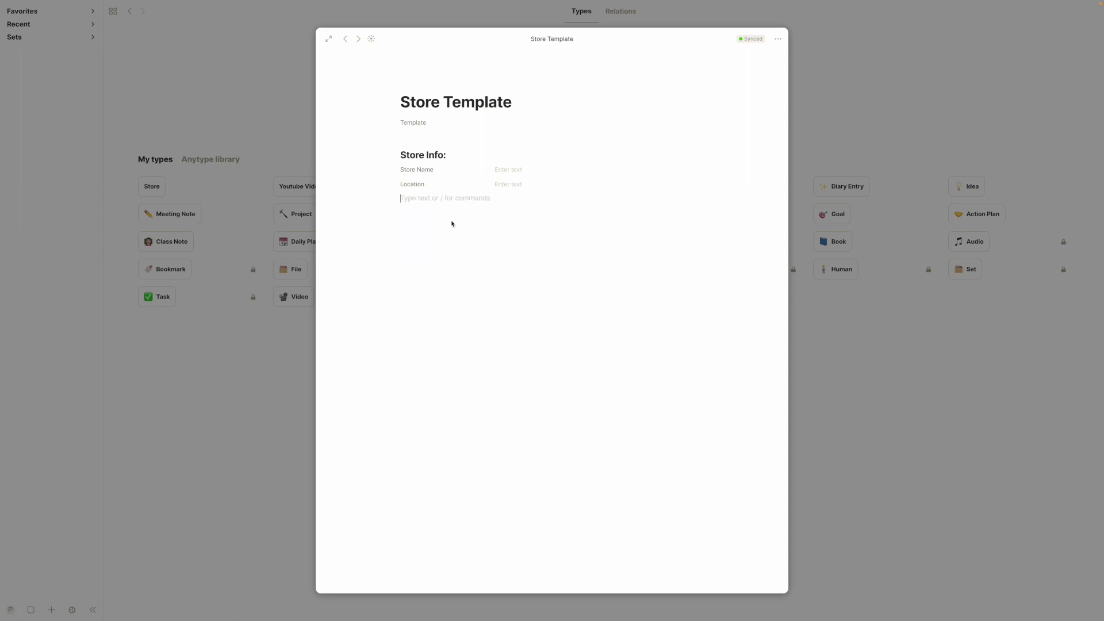
key(Return)
text(Buyer Infor)
Tidy the template blocks, adding a '---' divider below the Store Info: heading.
key(Return)
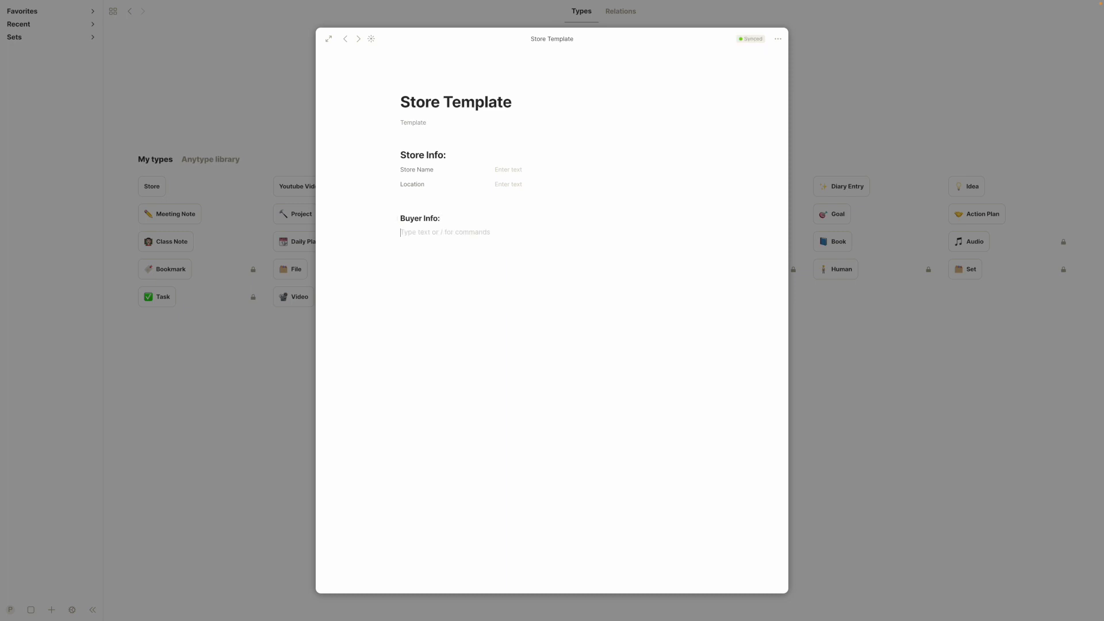
text(-)
key(BackSpace)
click(455, 155)
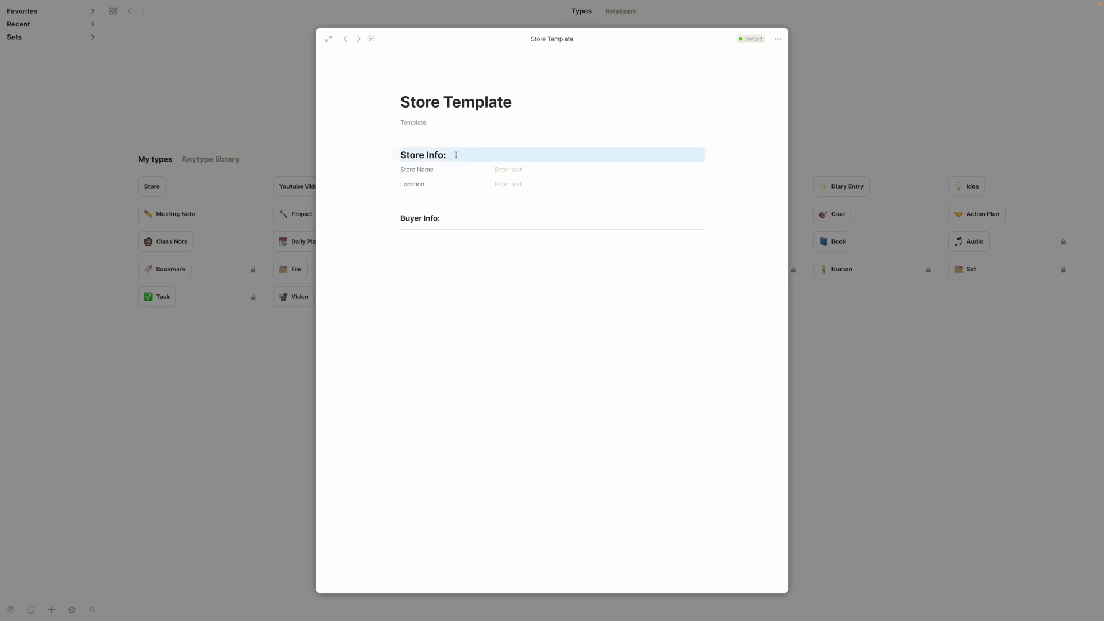
click(456, 154)
key(Return)
text(--)
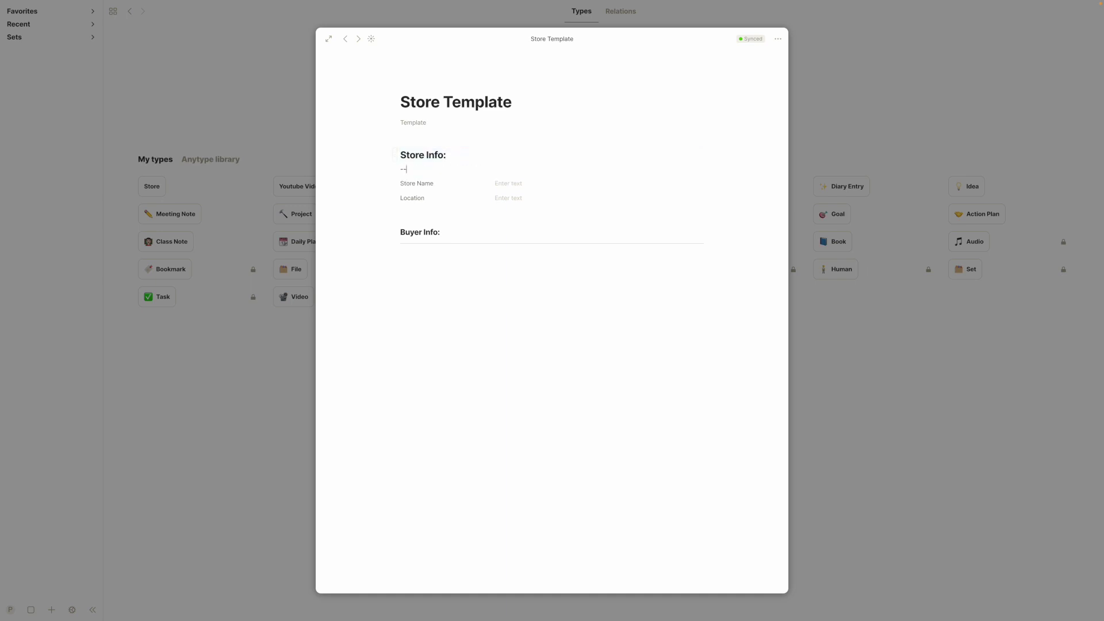
text(-)
key(BackSpace)
Add the existing Sells? relation under Buyer Info: and close the template.
click(405, 266)
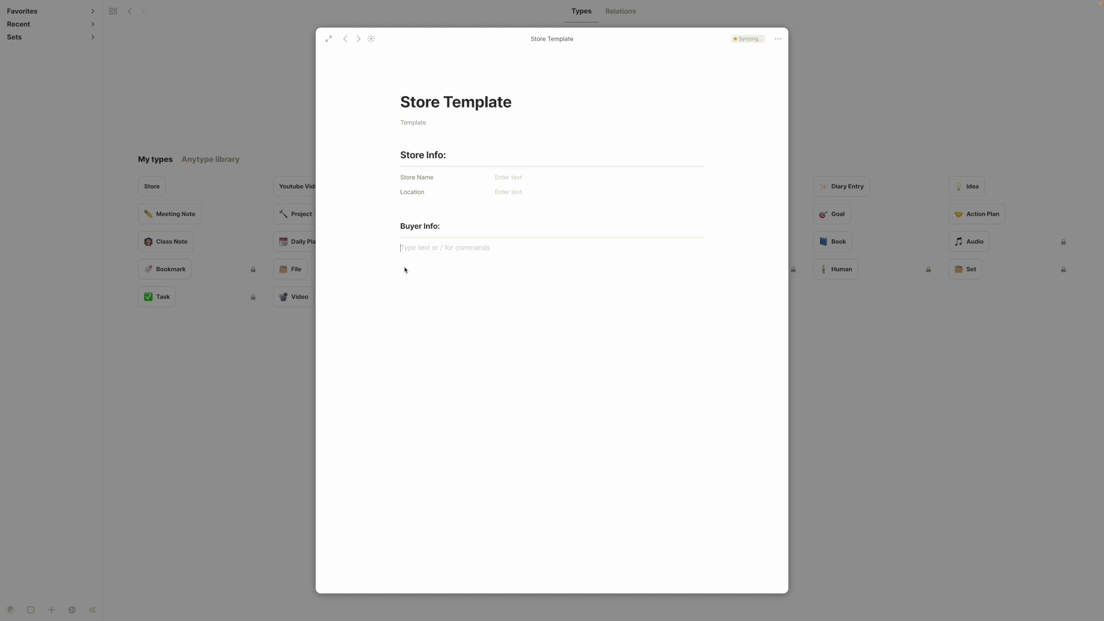
text(/relation)
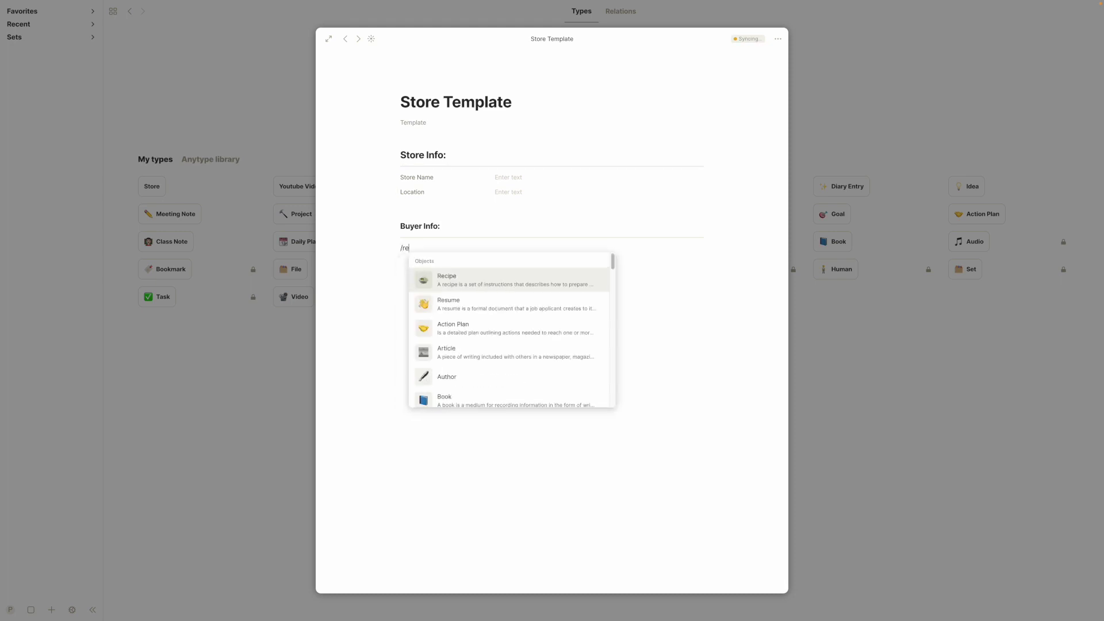
click(450, 322)
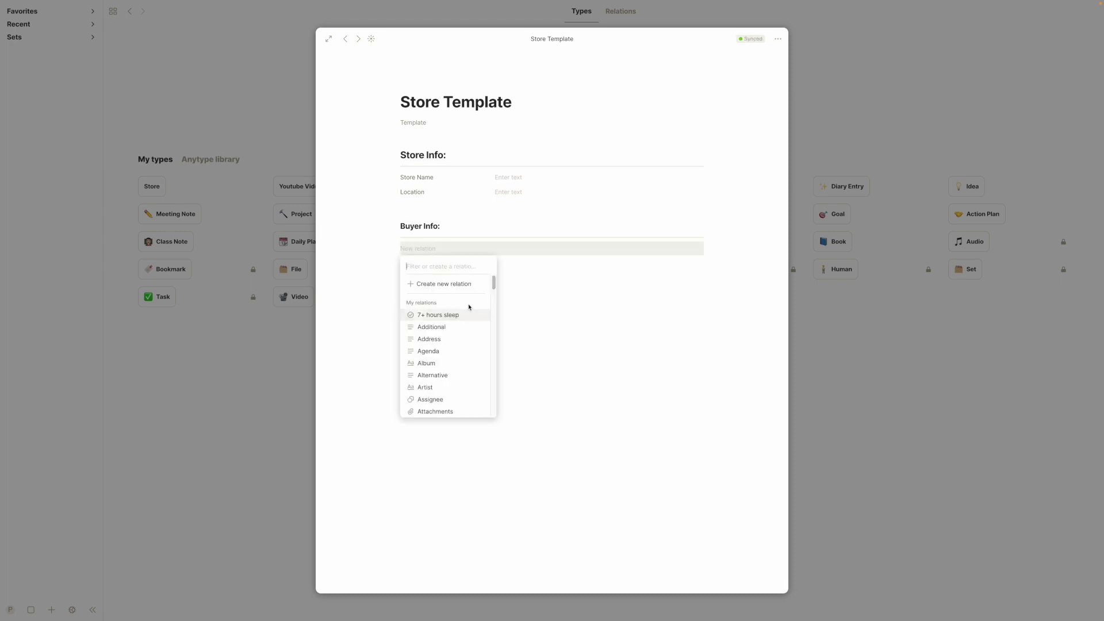
text(sells)
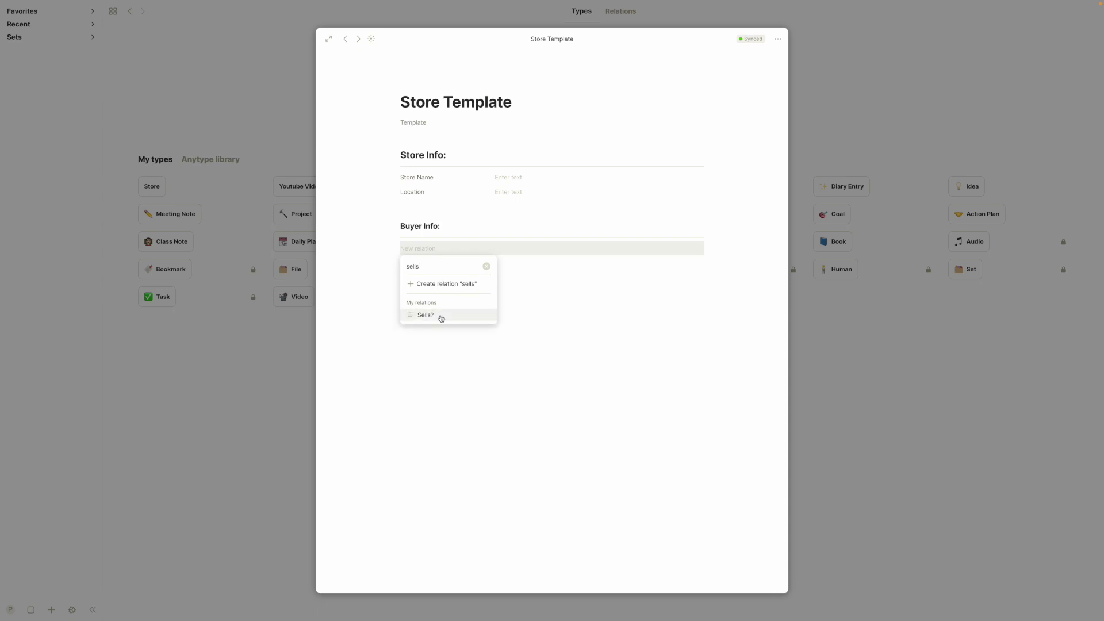
click(440, 315)
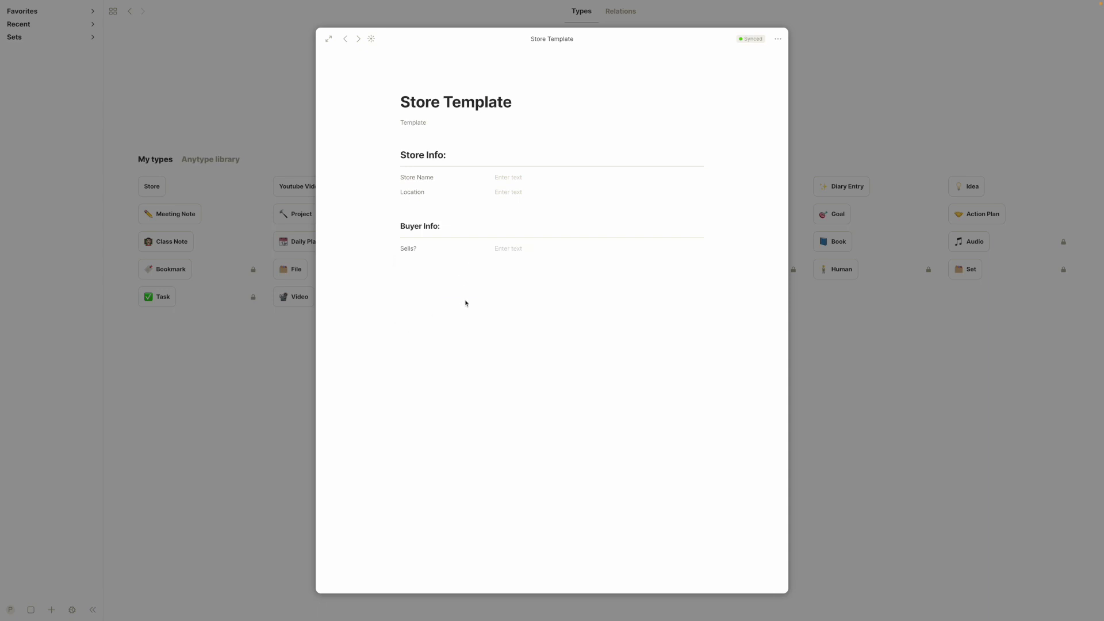
click(281, 76)
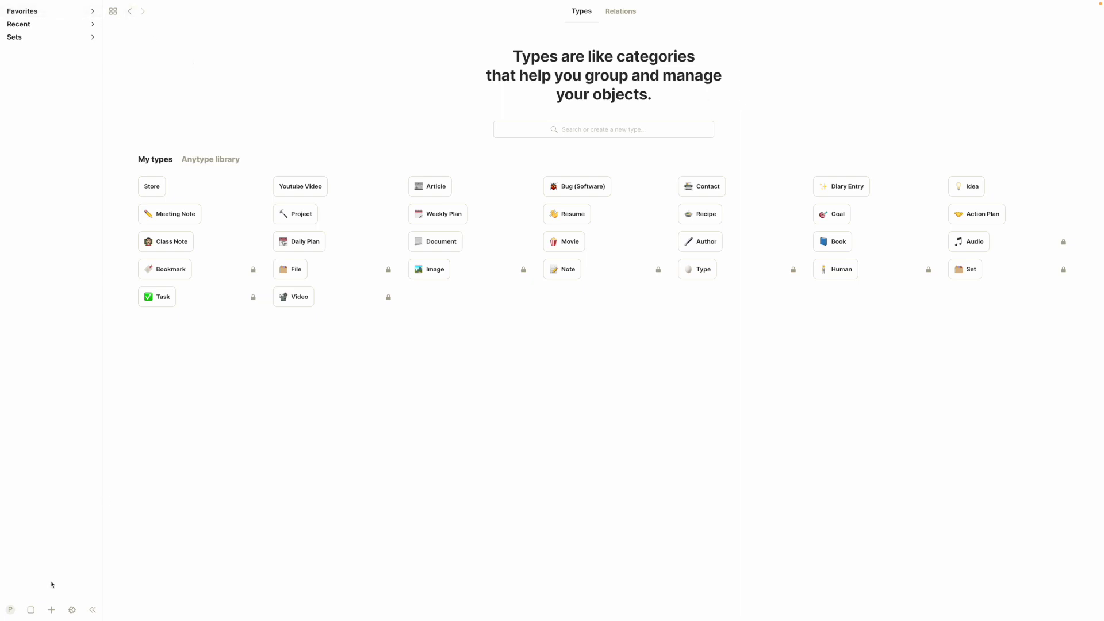
Create a new object of the Store type titled 'GameStop'.
click(51, 611)
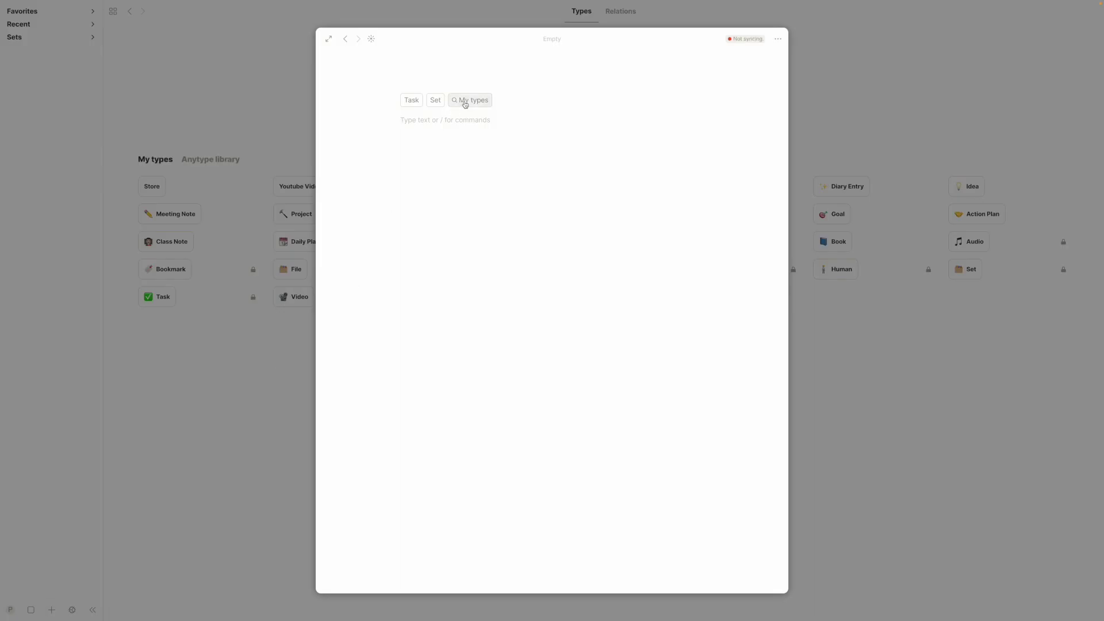
click(470, 100)
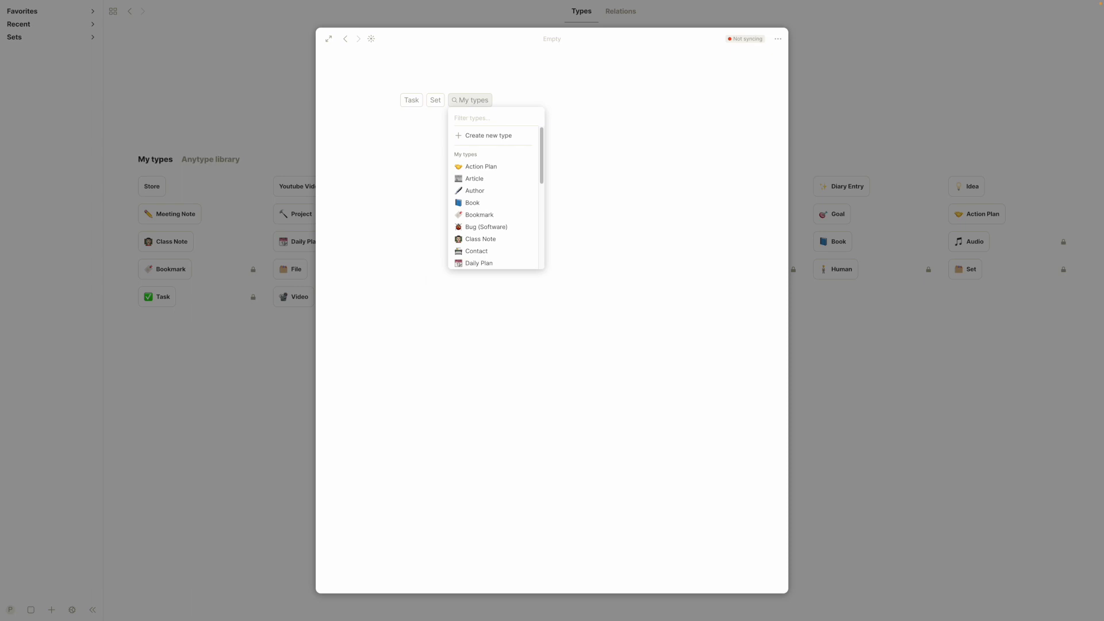
text(sto)
key(BackSpace)
key(BackSpace)
key(BackSpace)
text(stor)
click(463, 167)
text(G)
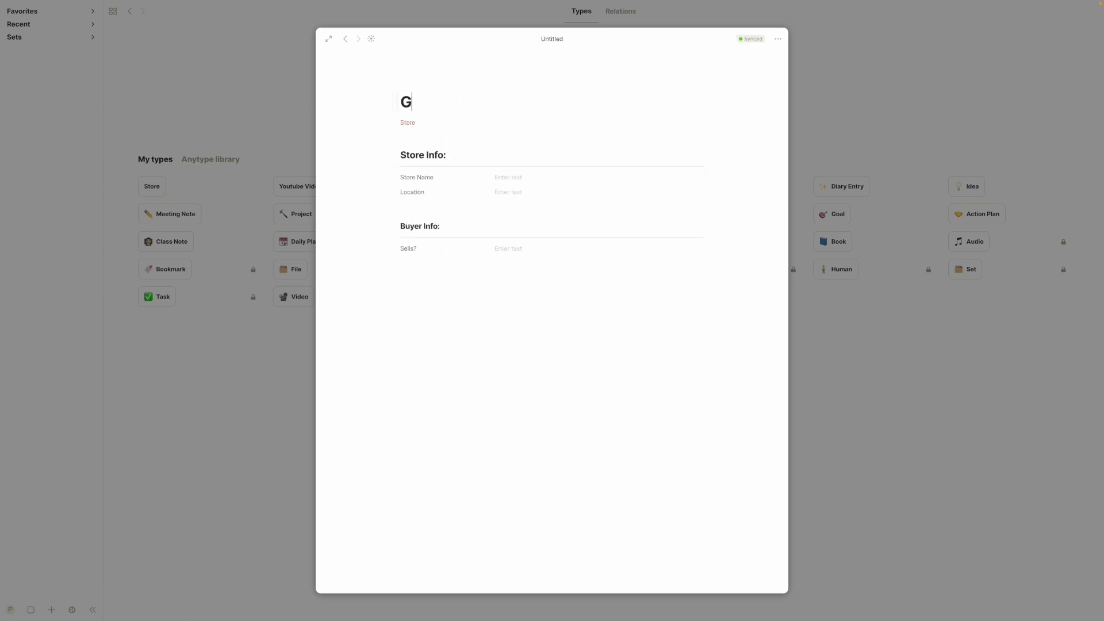
text(ameStoo)
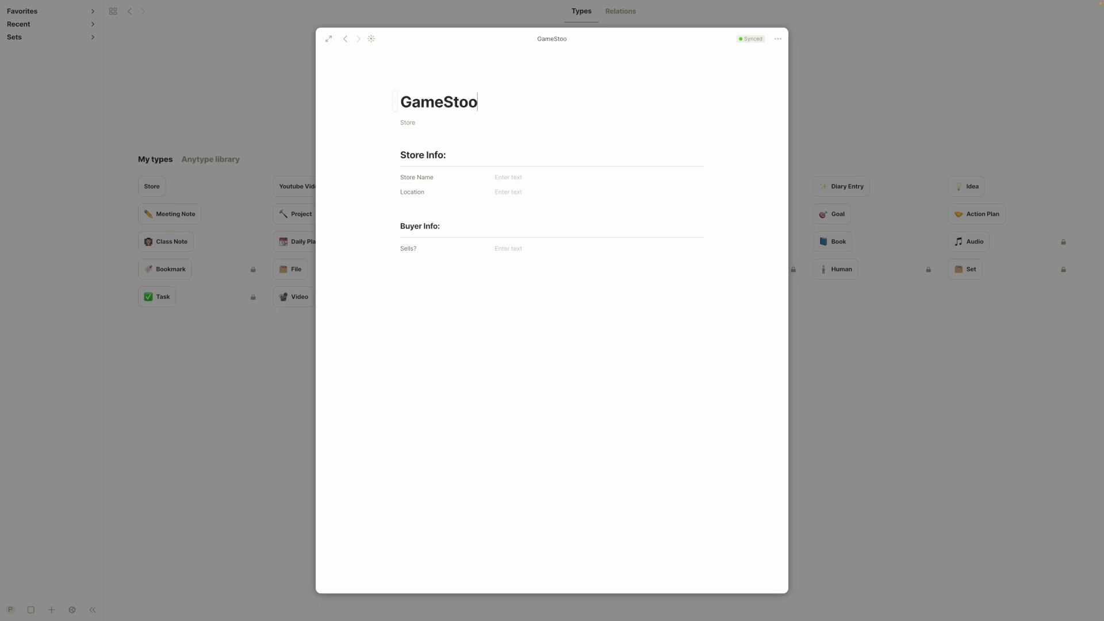
key(BackSpace)
text(p)
Fill in Store Name 'GameStop', Location 'United States' and Sells? 'Games'.
click(497, 176)
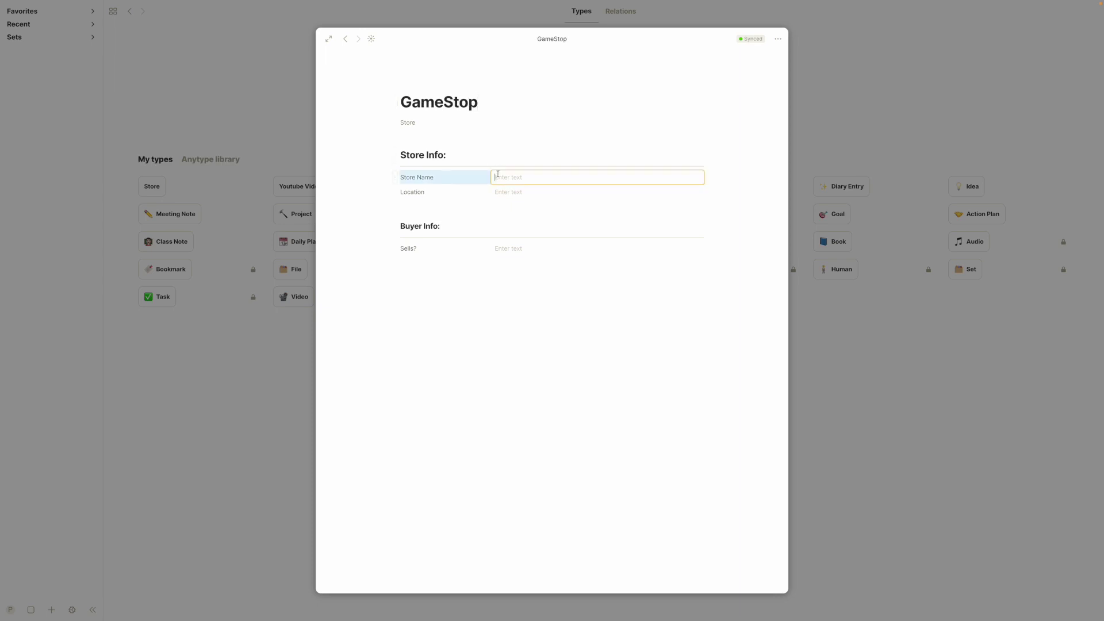
text(GameStop)
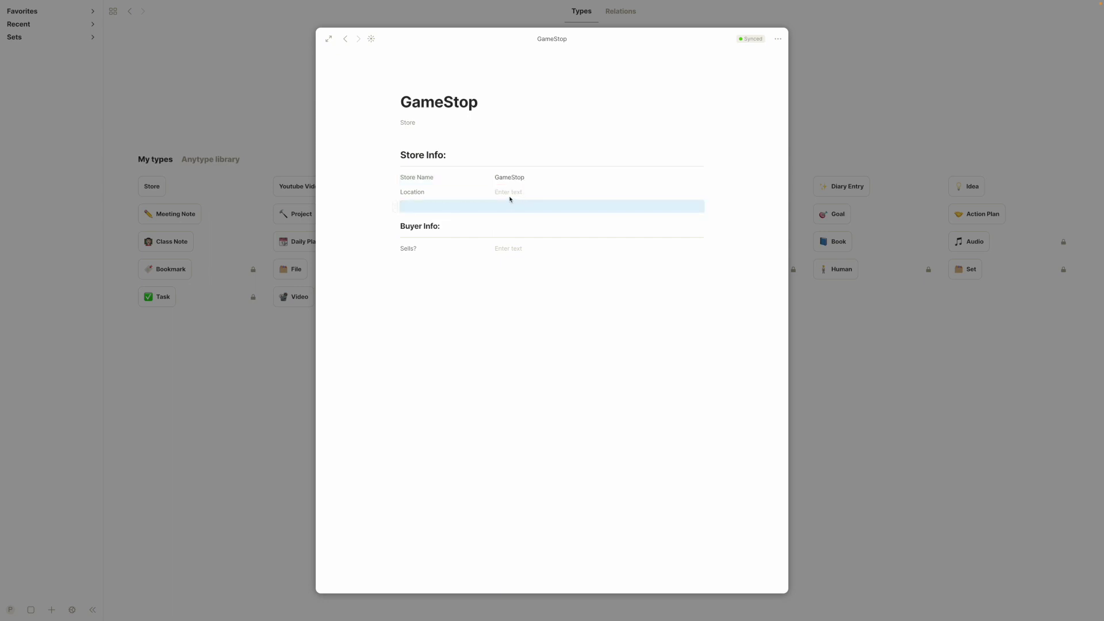
click(508, 194)
text(u)
key(BackSpace)
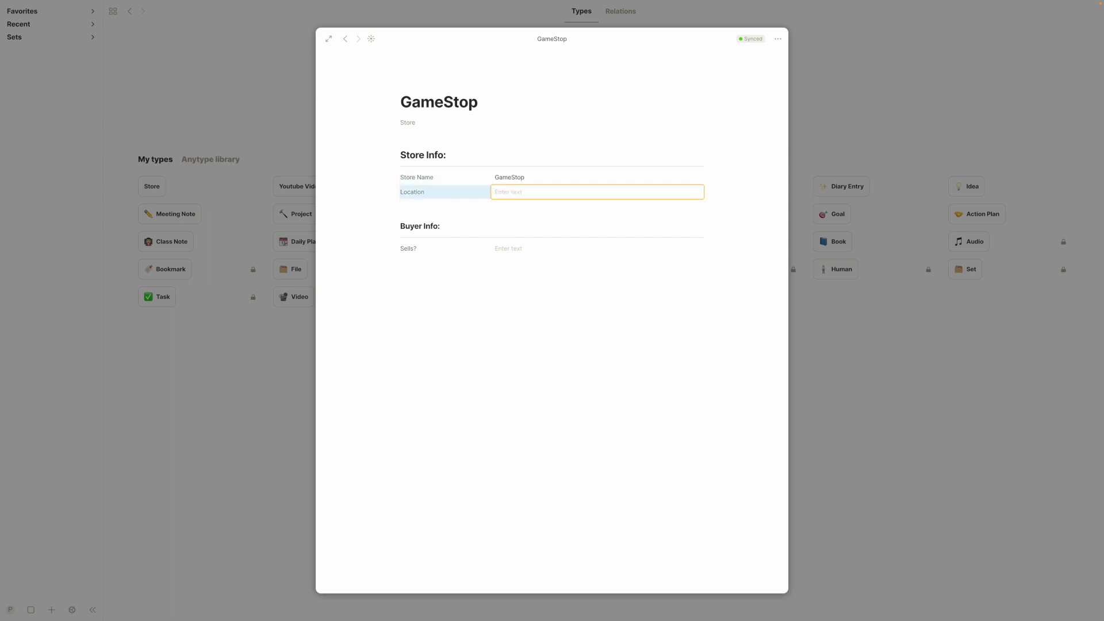
text(United States)
click(495, 248)
text(Games)
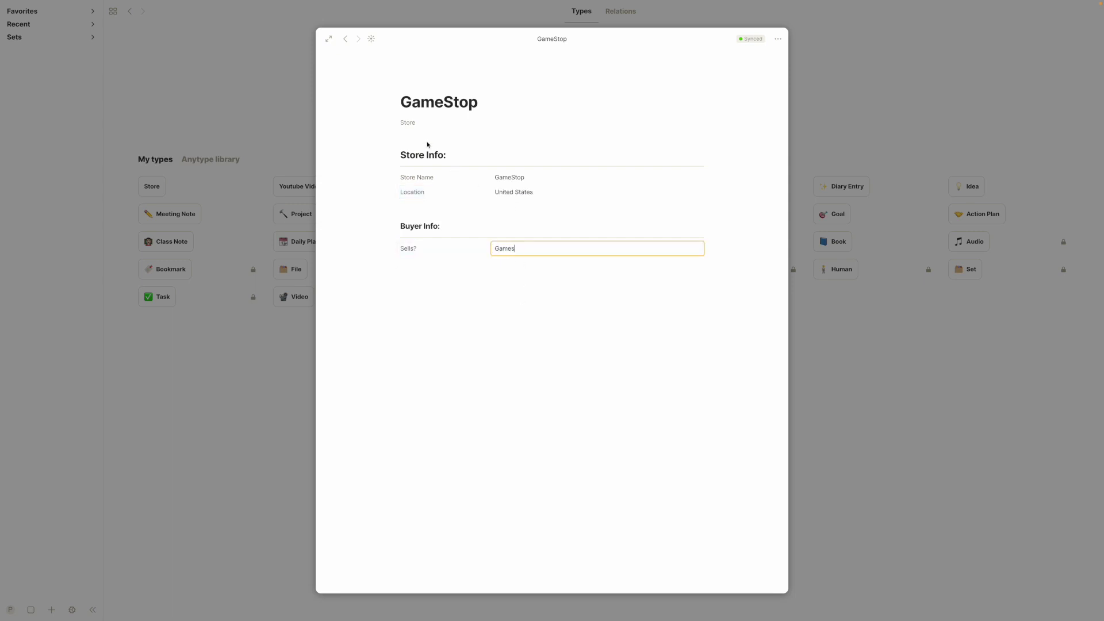
click(407, 123)
click(327, 113)
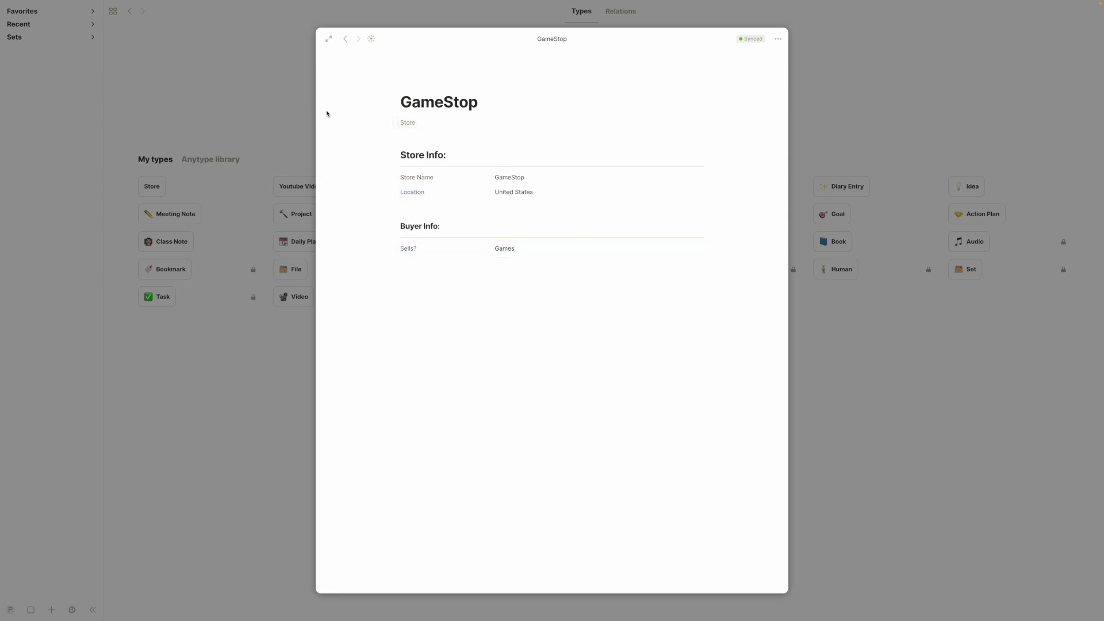
Close GameStop and inspect the Meeting Note template.
click(246, 146)
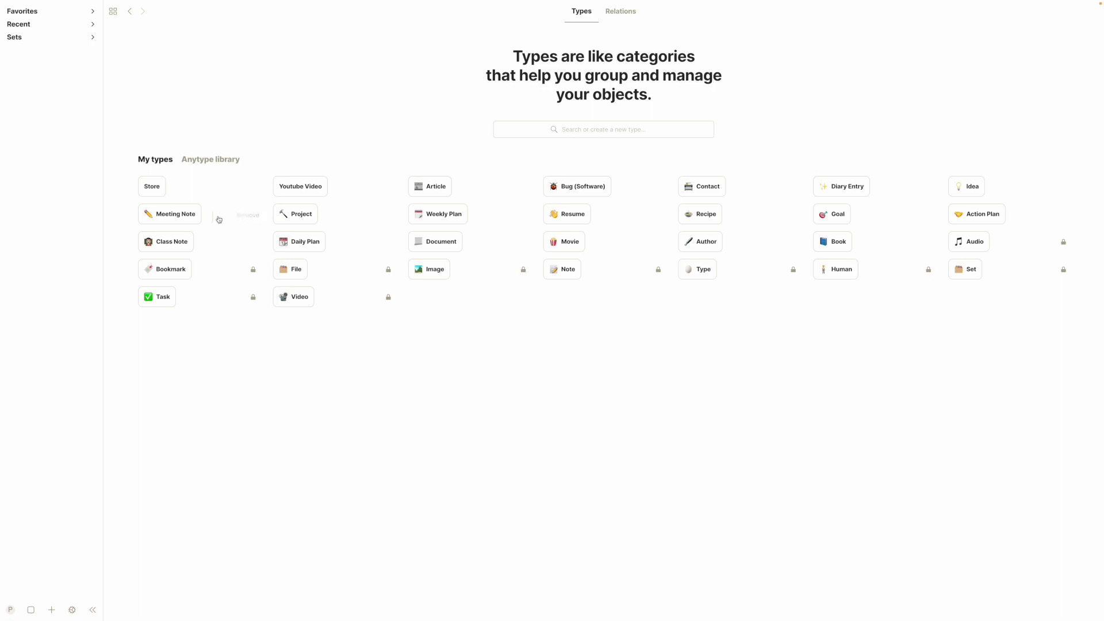
click(173, 215)
click(413, 199)
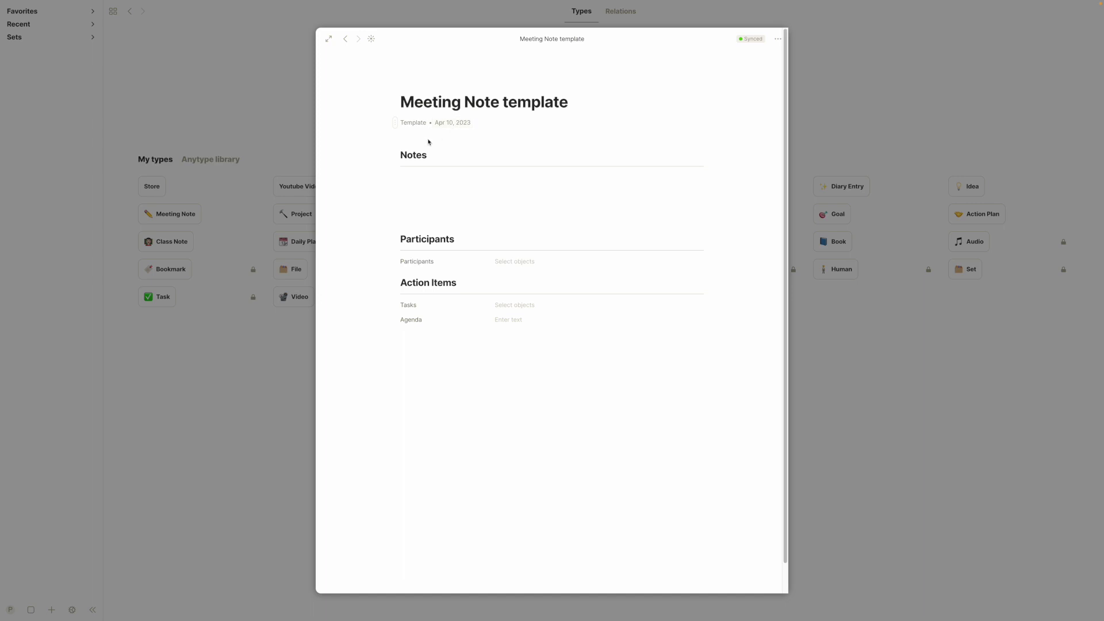
click(289, 260)
Open the Store Template, check its Template type options, then close it.
click(151, 189)
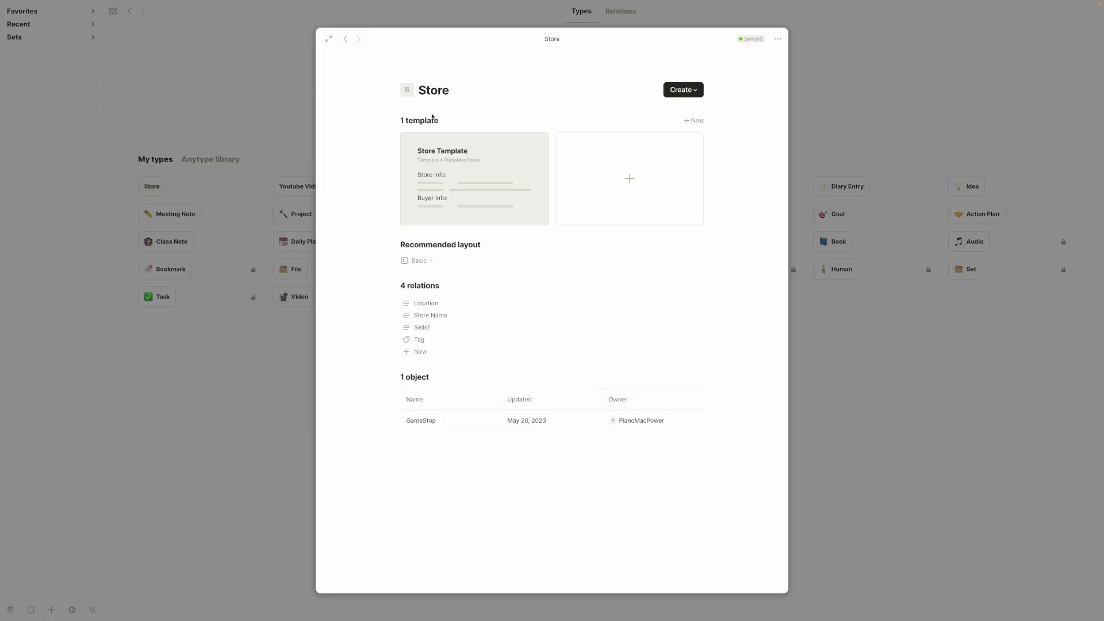
click(424, 146)
click(414, 124)
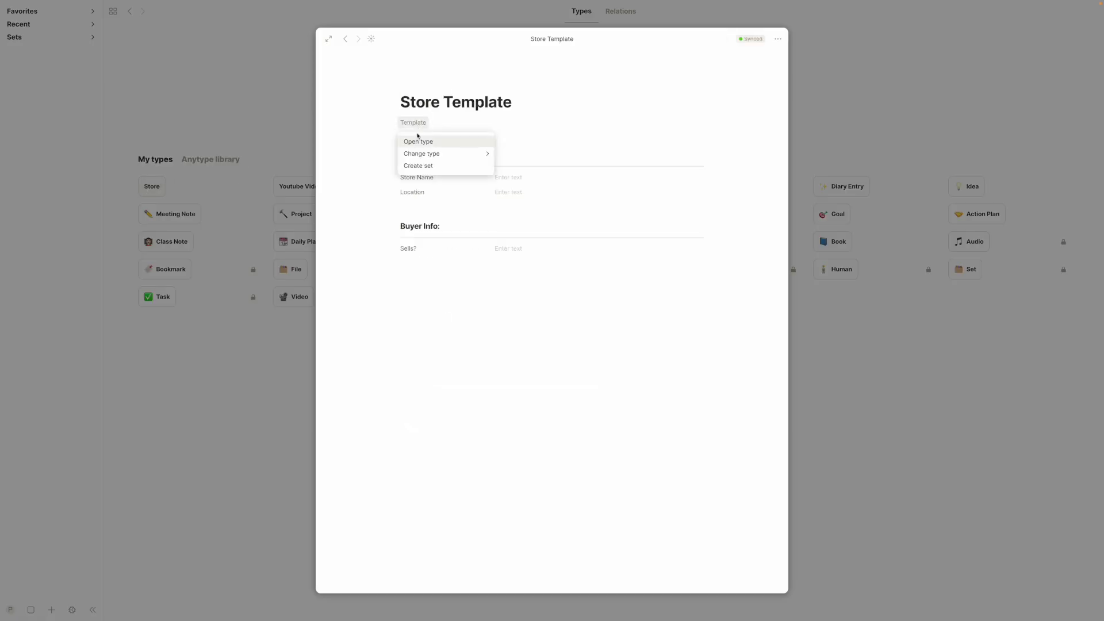
mouse_move(420, 153)
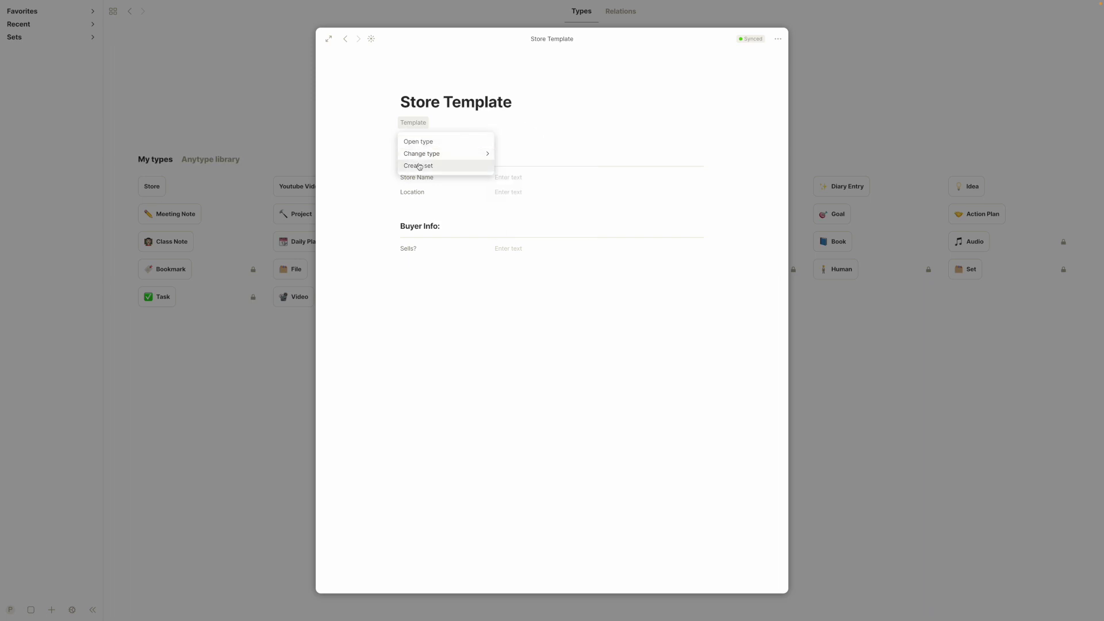
click(352, 156)
click(417, 125)
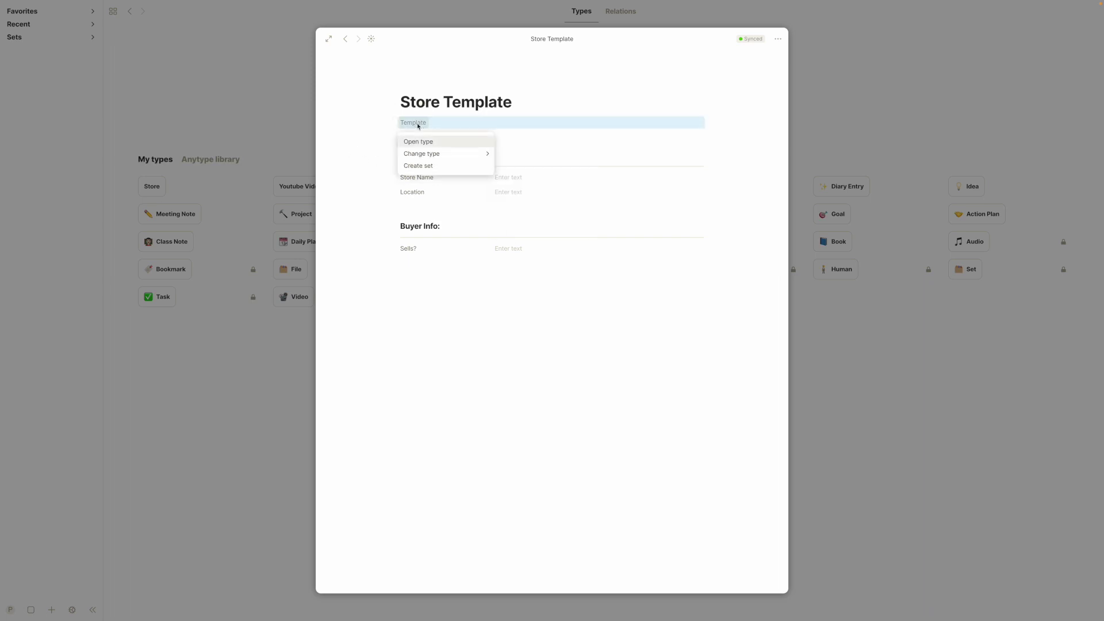
click(352, 172)
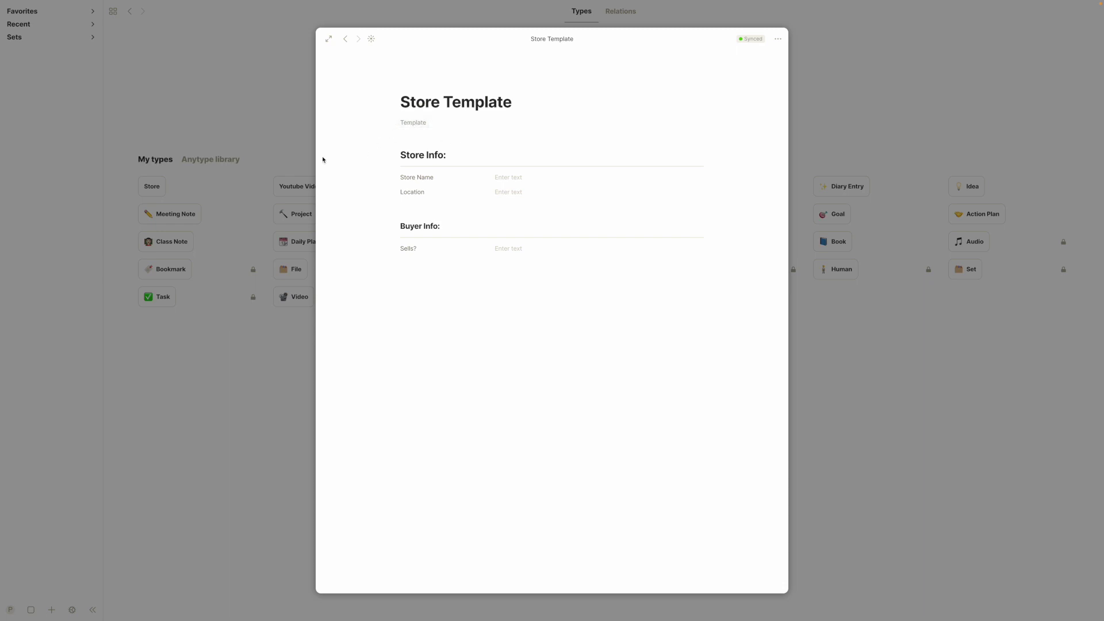
click(174, 280)
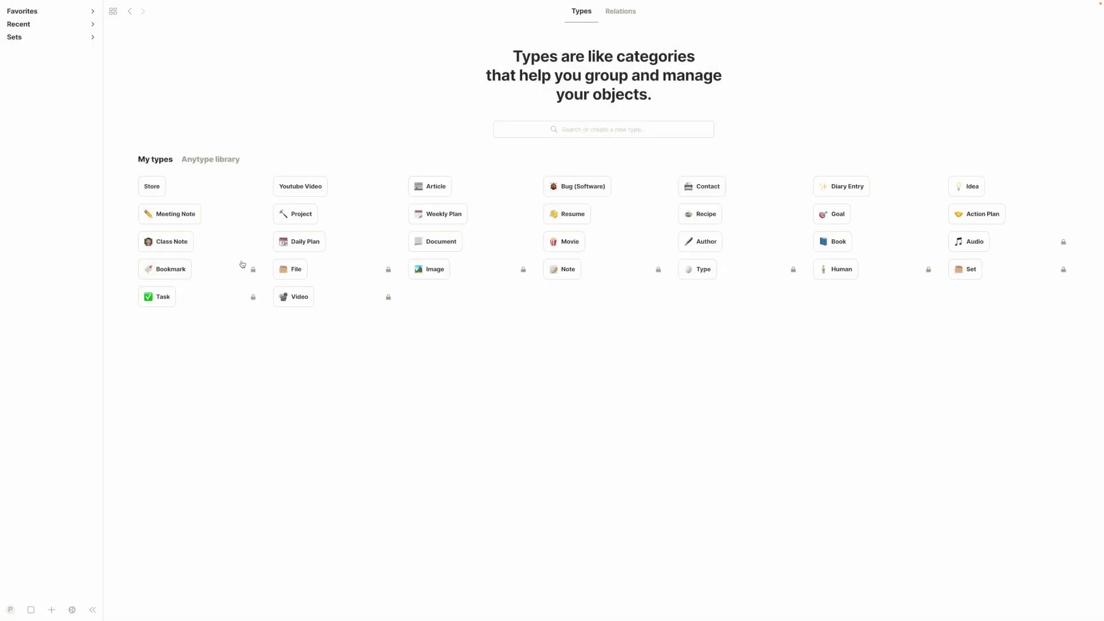
Open the Meeting Note template and feature its Last modified by relation.
click(176, 214)
click(454, 163)
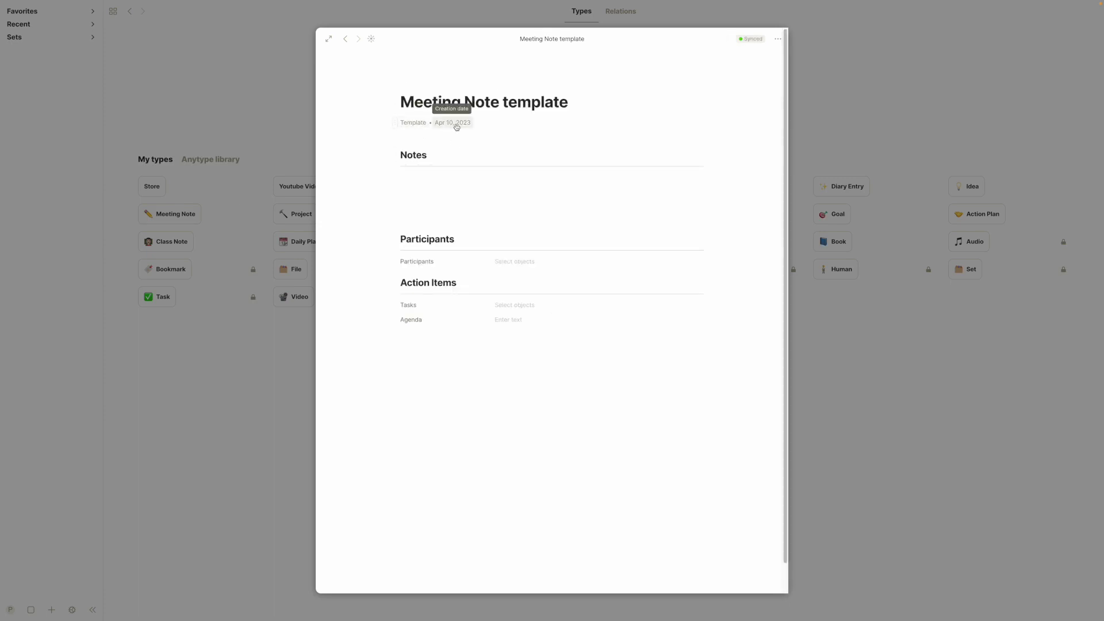
click(456, 127)
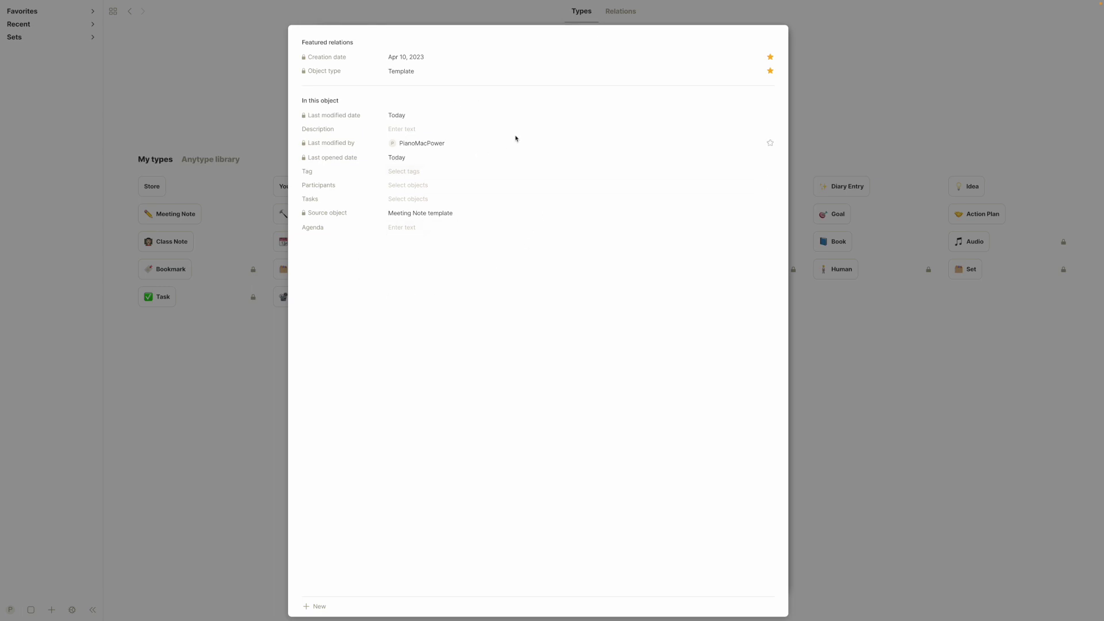
click(769, 143)
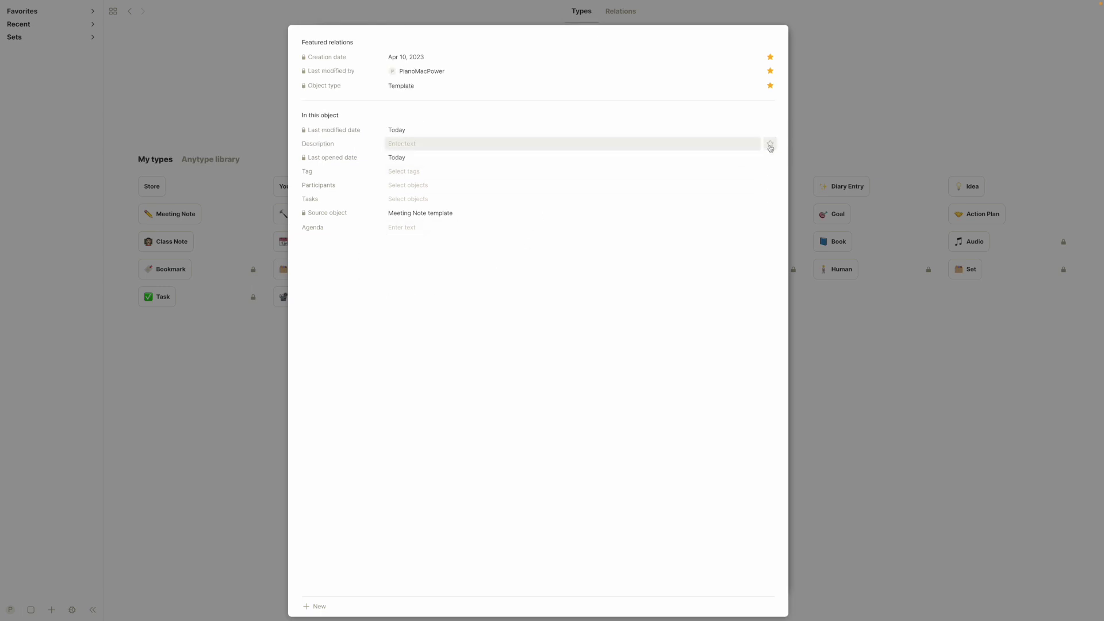
click(800, 89)
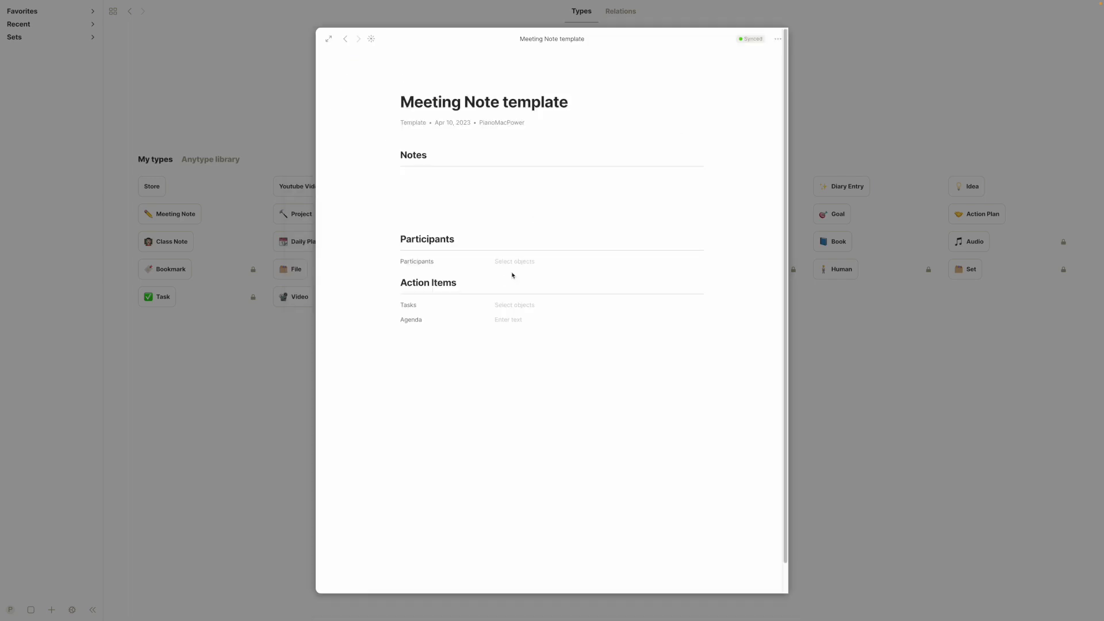
Unfeature Last modified by and feature the Tag relation instead.
click(507, 127)
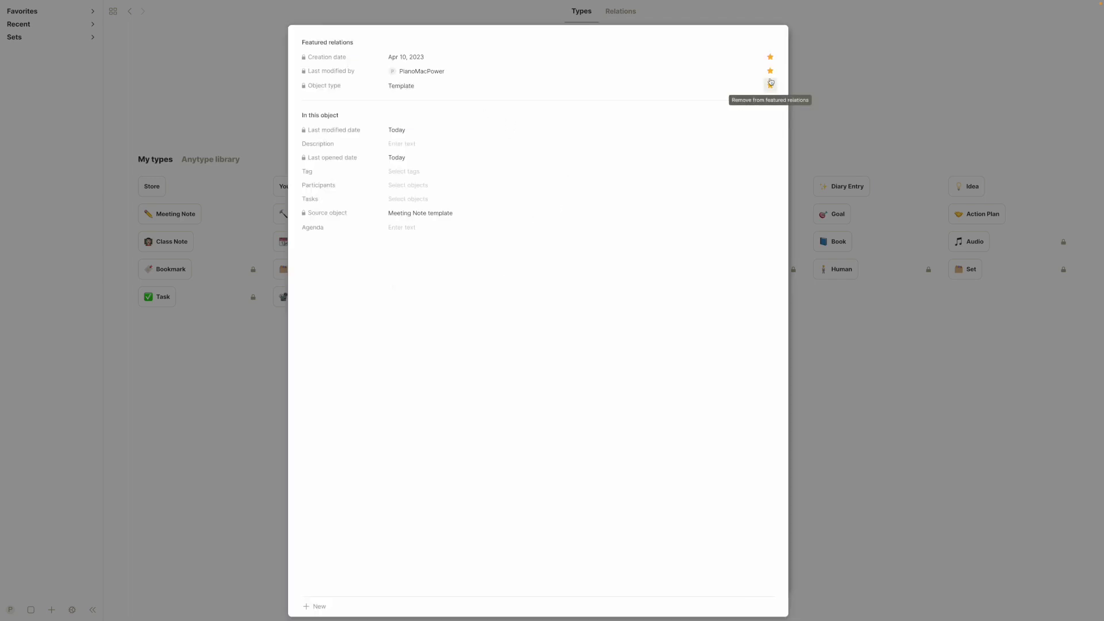
click(769, 70)
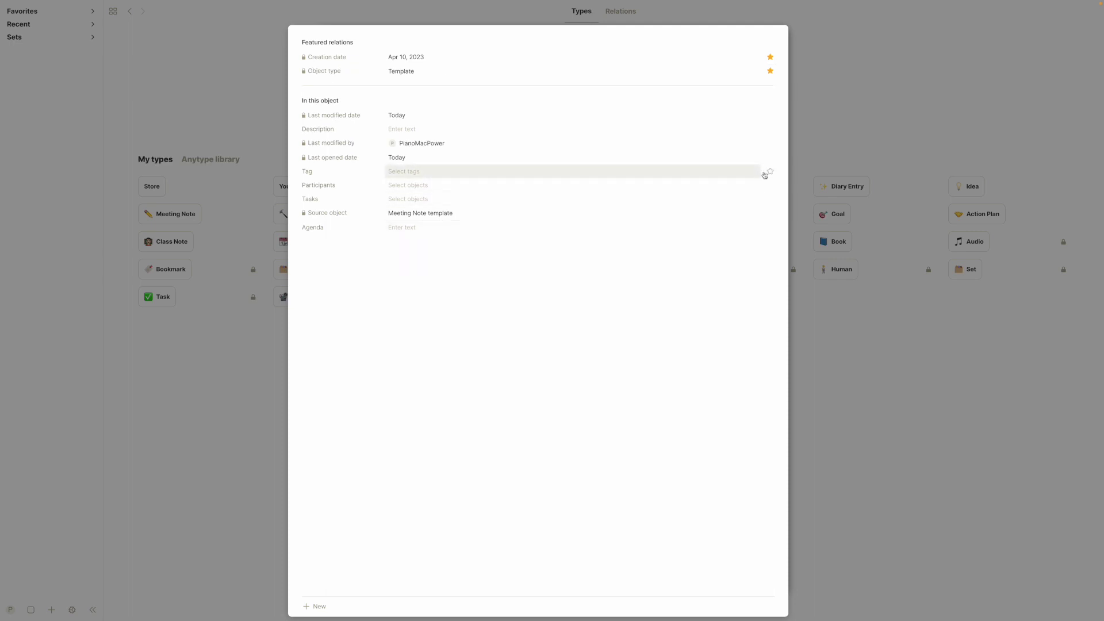
click(770, 172)
Remove Tag from the Meeting Note template's featured relations and close the template.
click(830, 111)
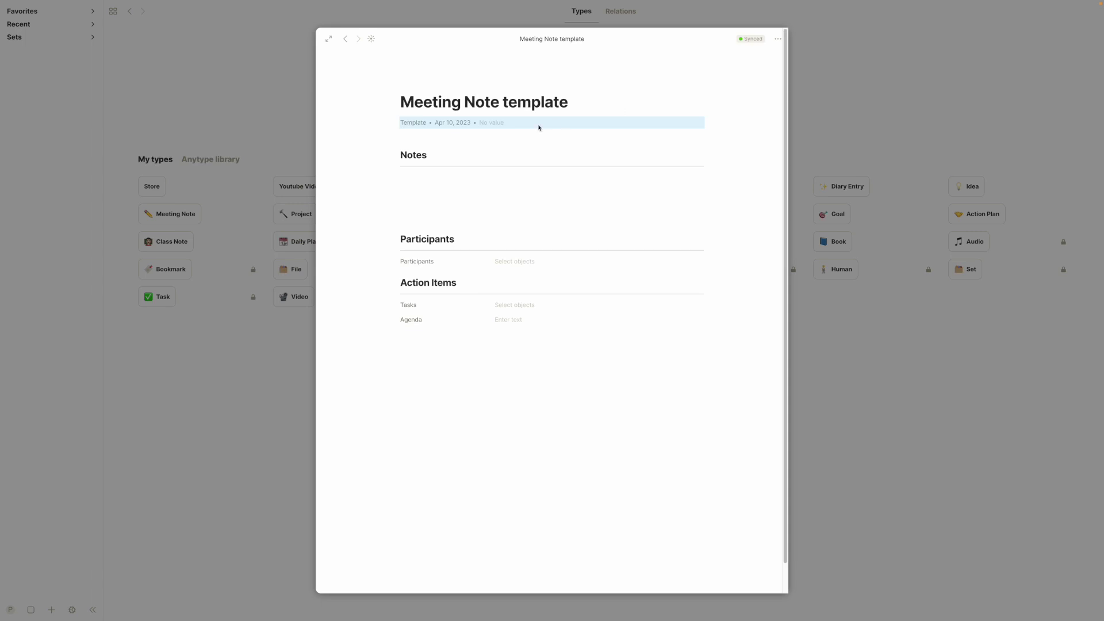
click(486, 128)
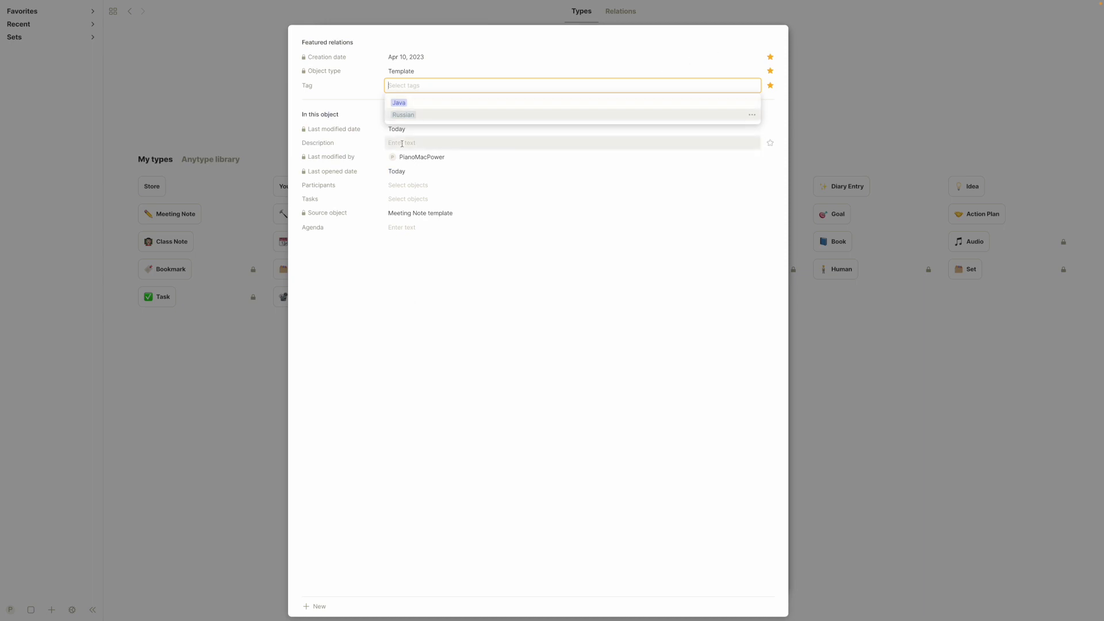
click(770, 85)
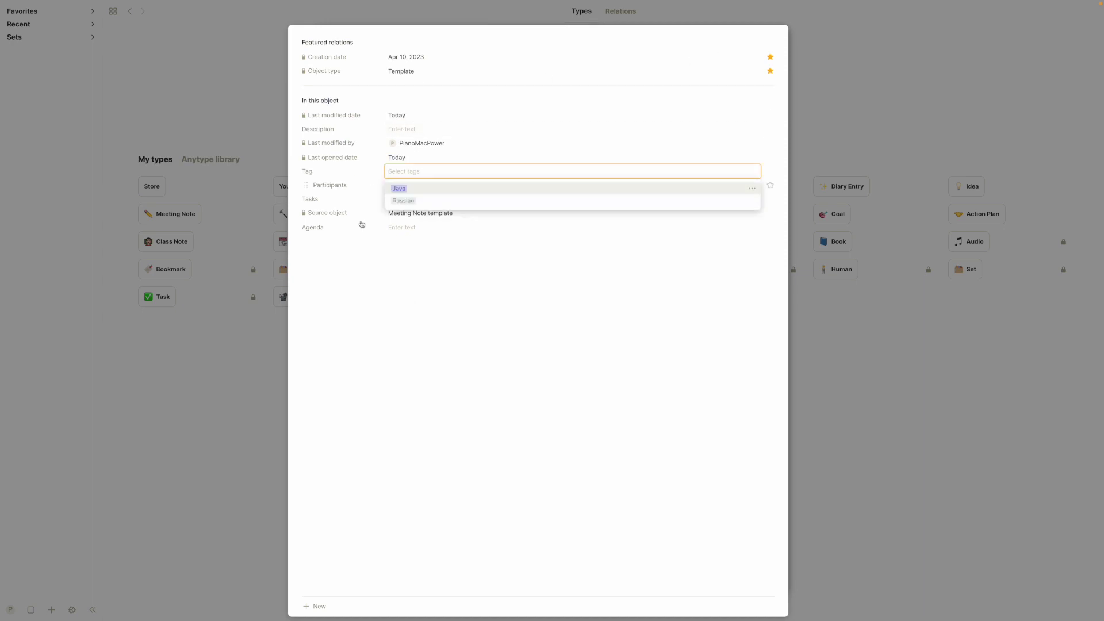
click(367, 249)
click(207, 216)
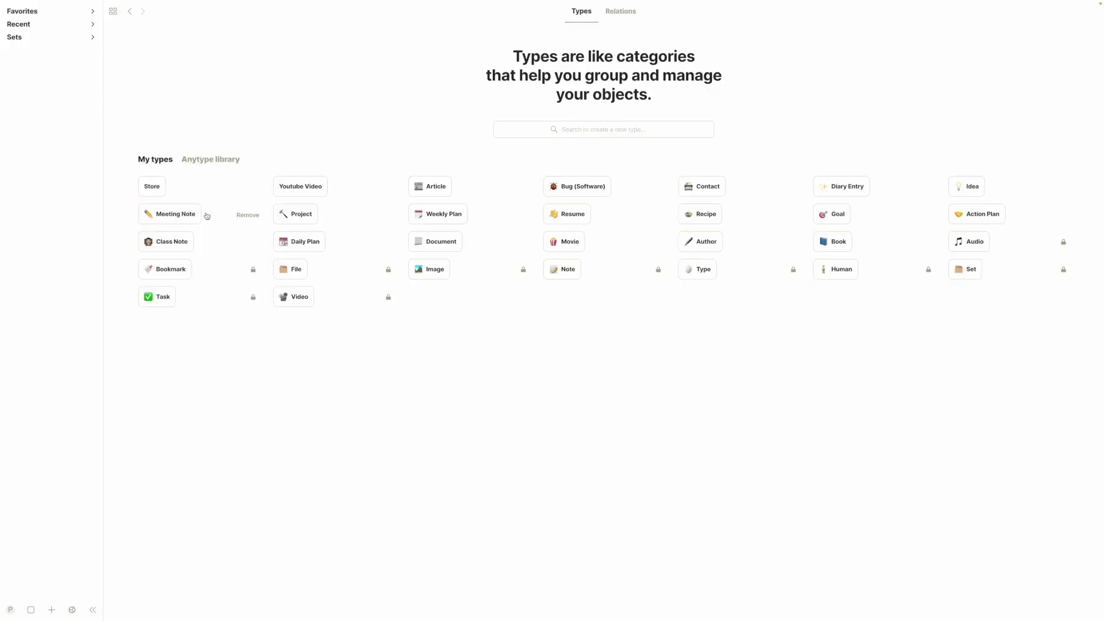
click(152, 186)
Reopen the Store Template, dismiss the Template type label menu, and click into its title.
click(454, 156)
click(426, 121)
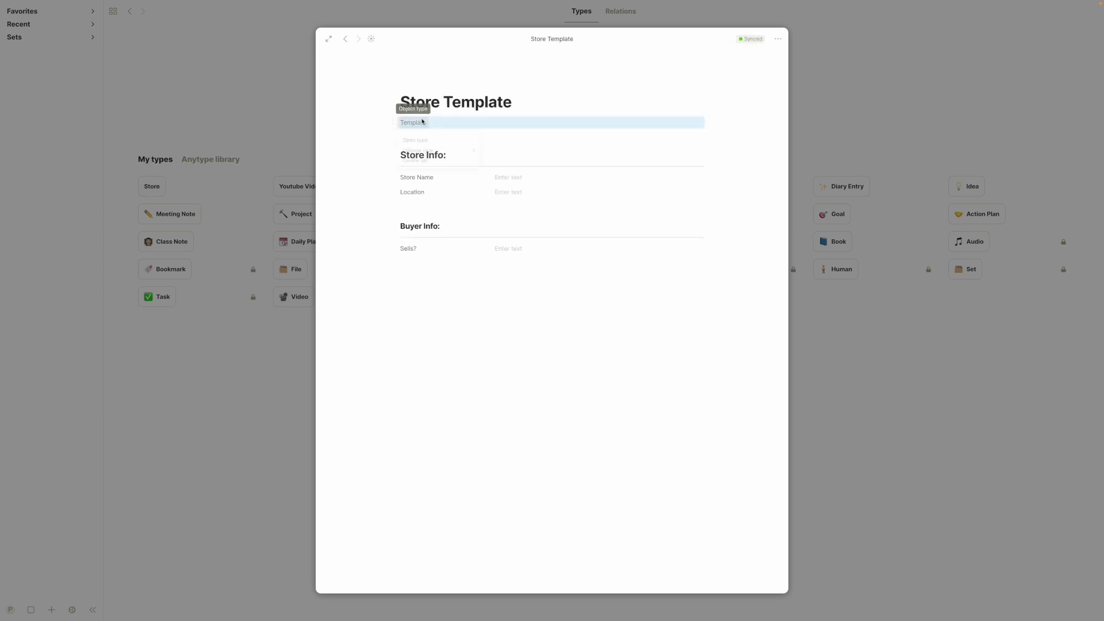
click(476, 124)
click(525, 103)
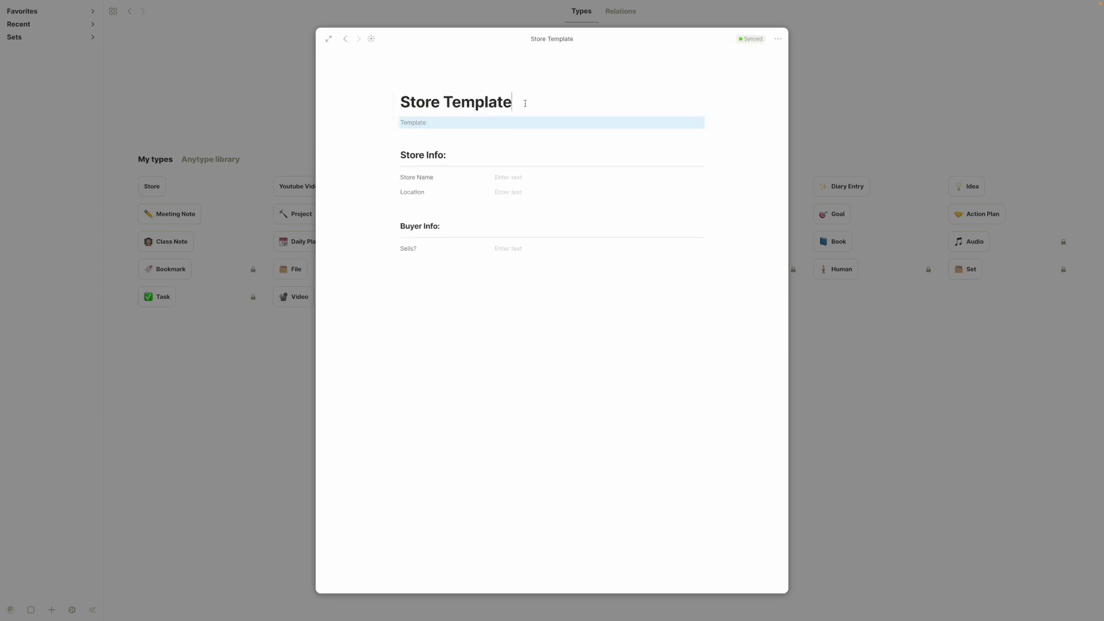